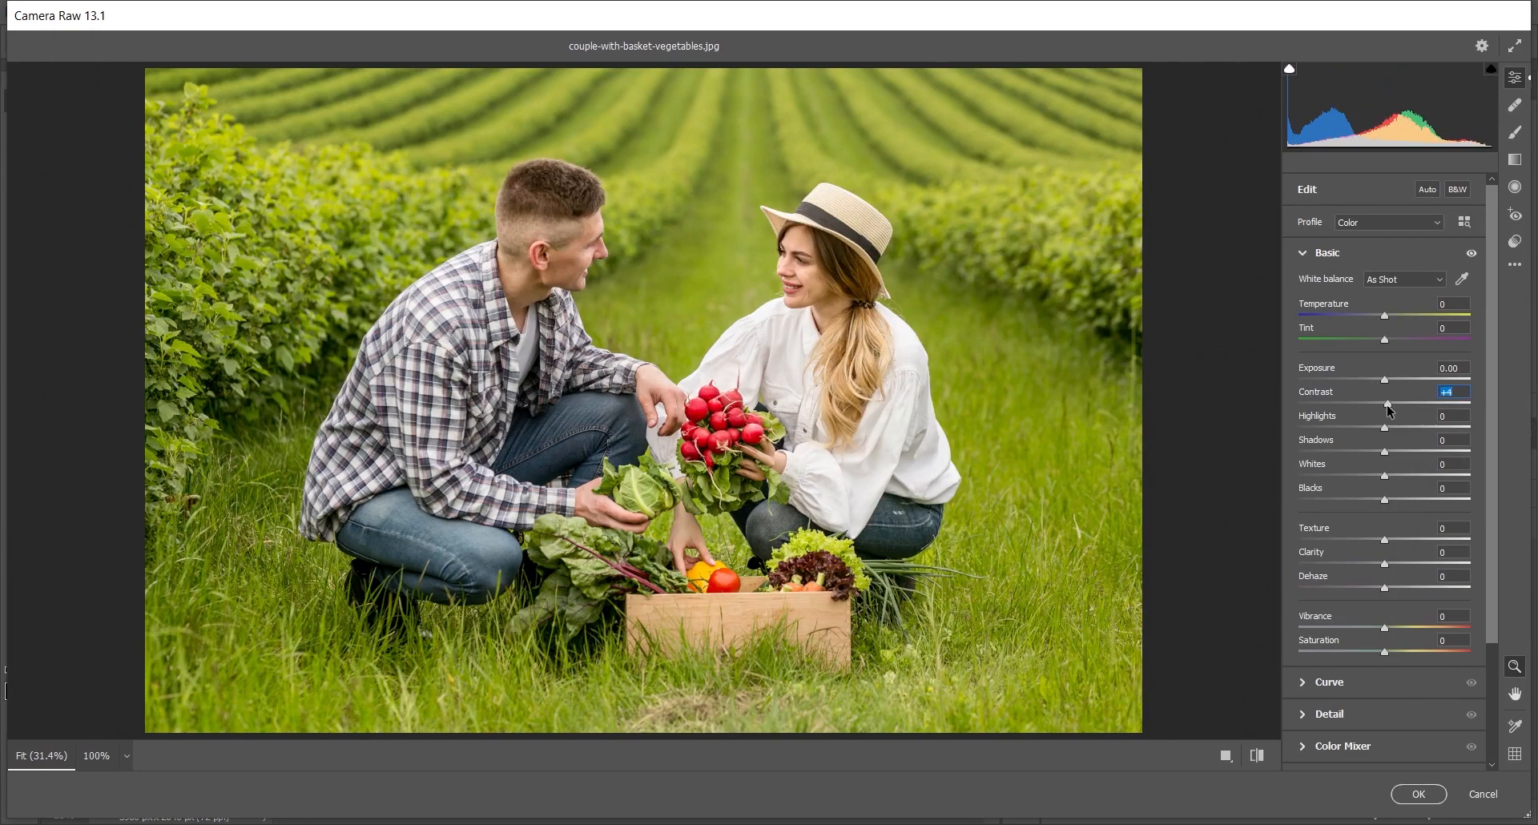
# Step: Set Highlights to -100, Shadows to +81, Whites to -45 and Blacks to -12 for the couple photo
pyautogui.moveTo(1384, 428); pyautogui.dragTo(1297, 428)
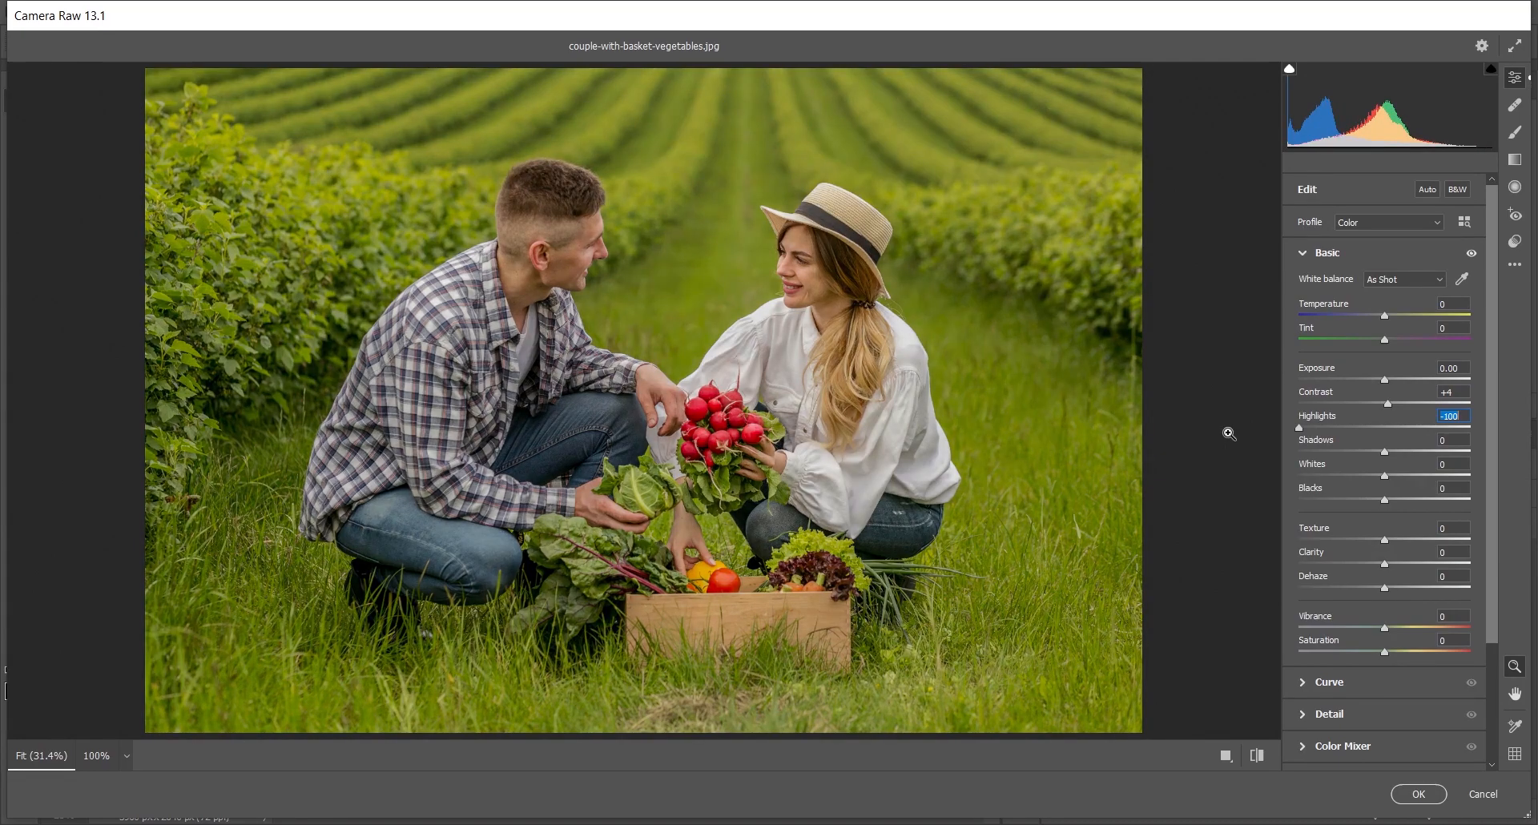
pyautogui.moveTo(1385, 452); pyautogui.dragTo(1453, 456)
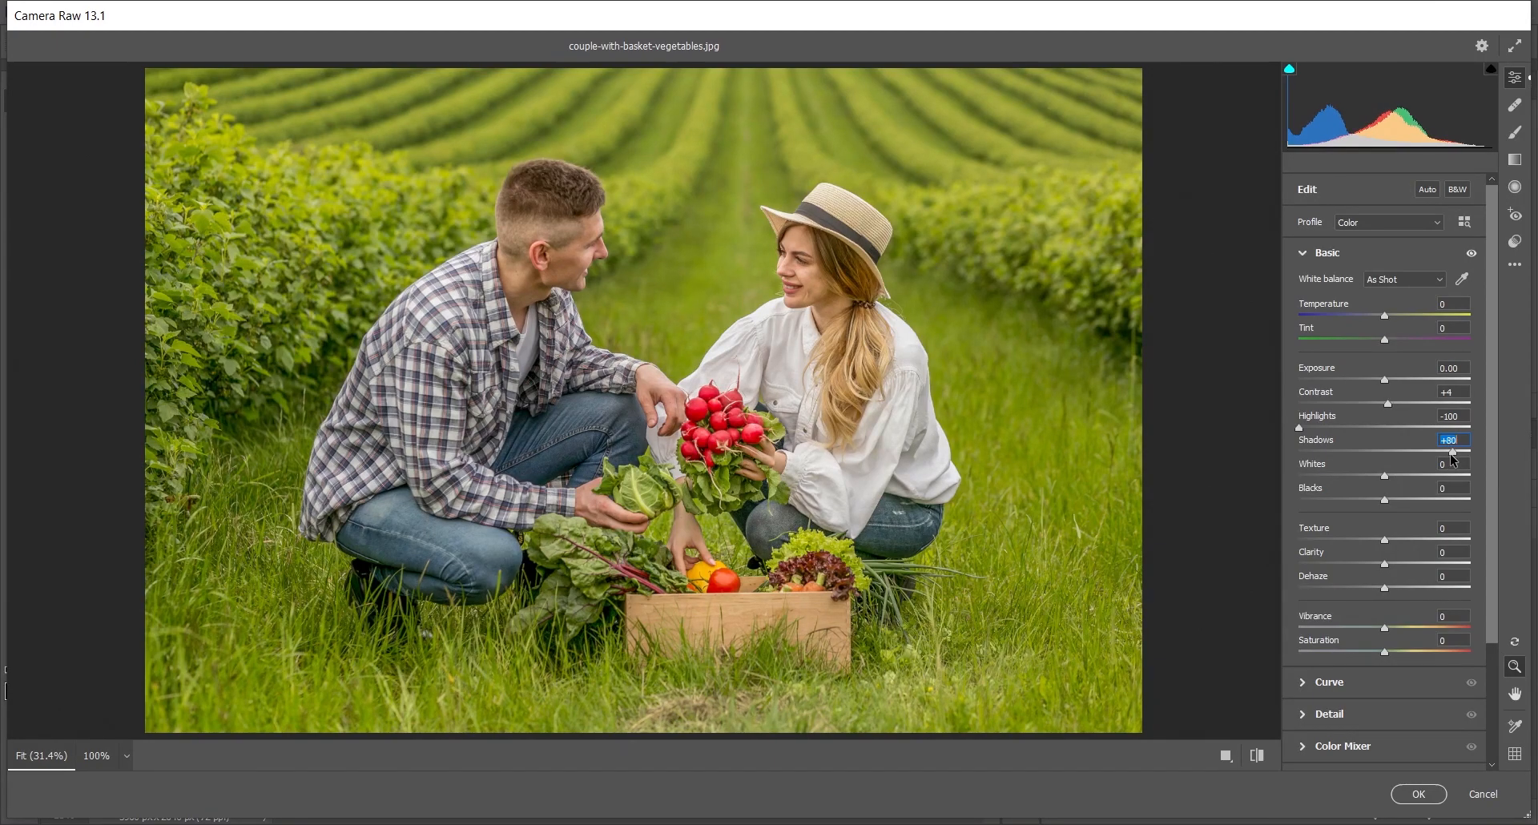
pyautogui.click(1363, 475)
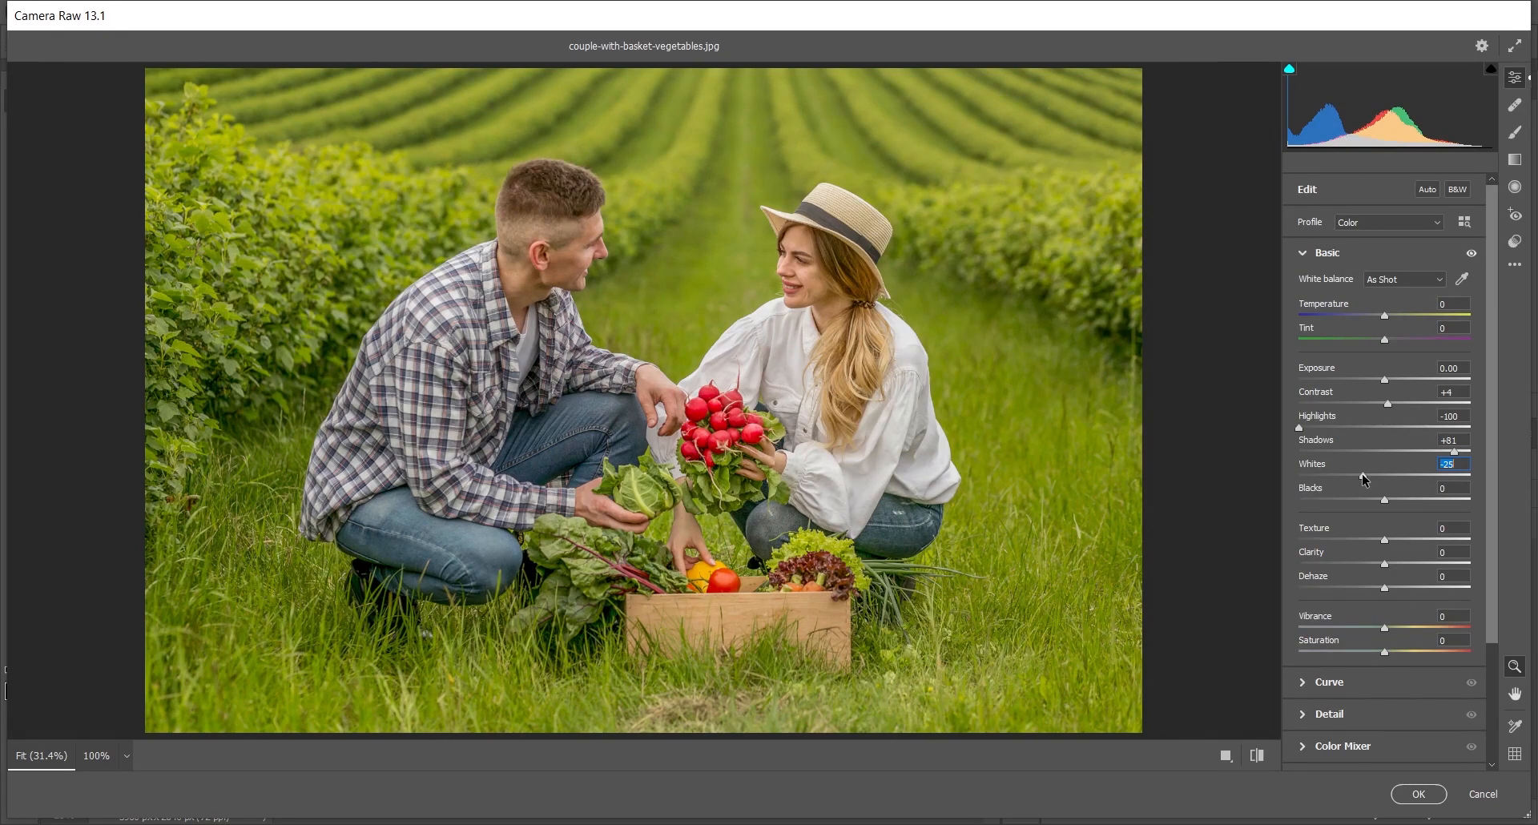
pyautogui.moveTo(1360, 478); pyautogui.dragTo(1343, 474)
pyautogui.moveTo(1393, 500); pyautogui.dragTo(1373, 499)
# Step: Set Texture to +8, Dehaze to +5 and Vibrance to +13
pyautogui.moveTo(1383, 540); pyautogui.dragTo(1391, 543)
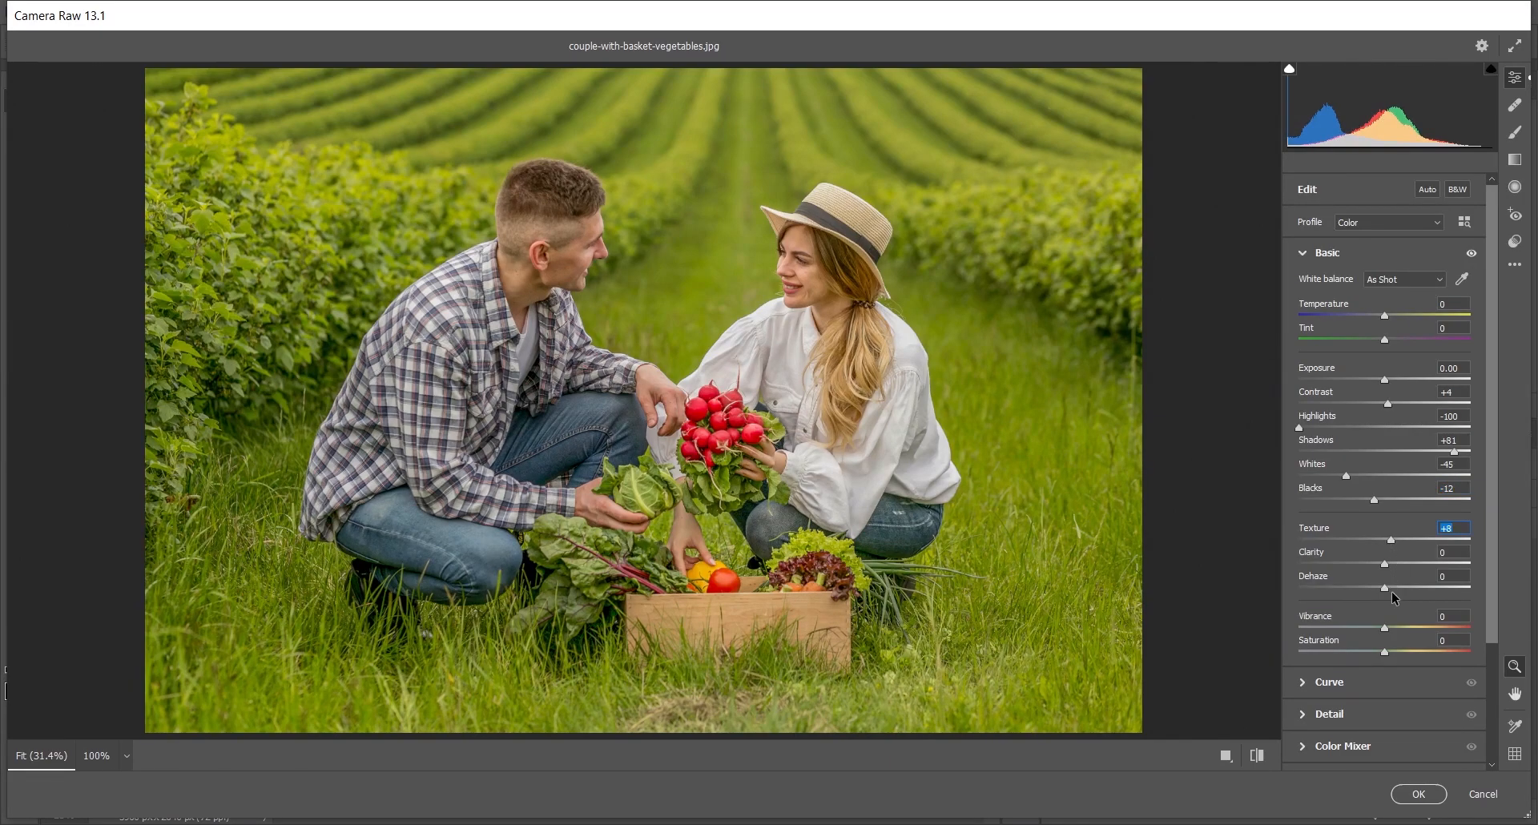
pyautogui.moveTo(1385, 590); pyautogui.dragTo(1390, 591)
pyautogui.click(1385, 628)
pyautogui.moveTo(1385, 627); pyautogui.dragTo(1397, 627)
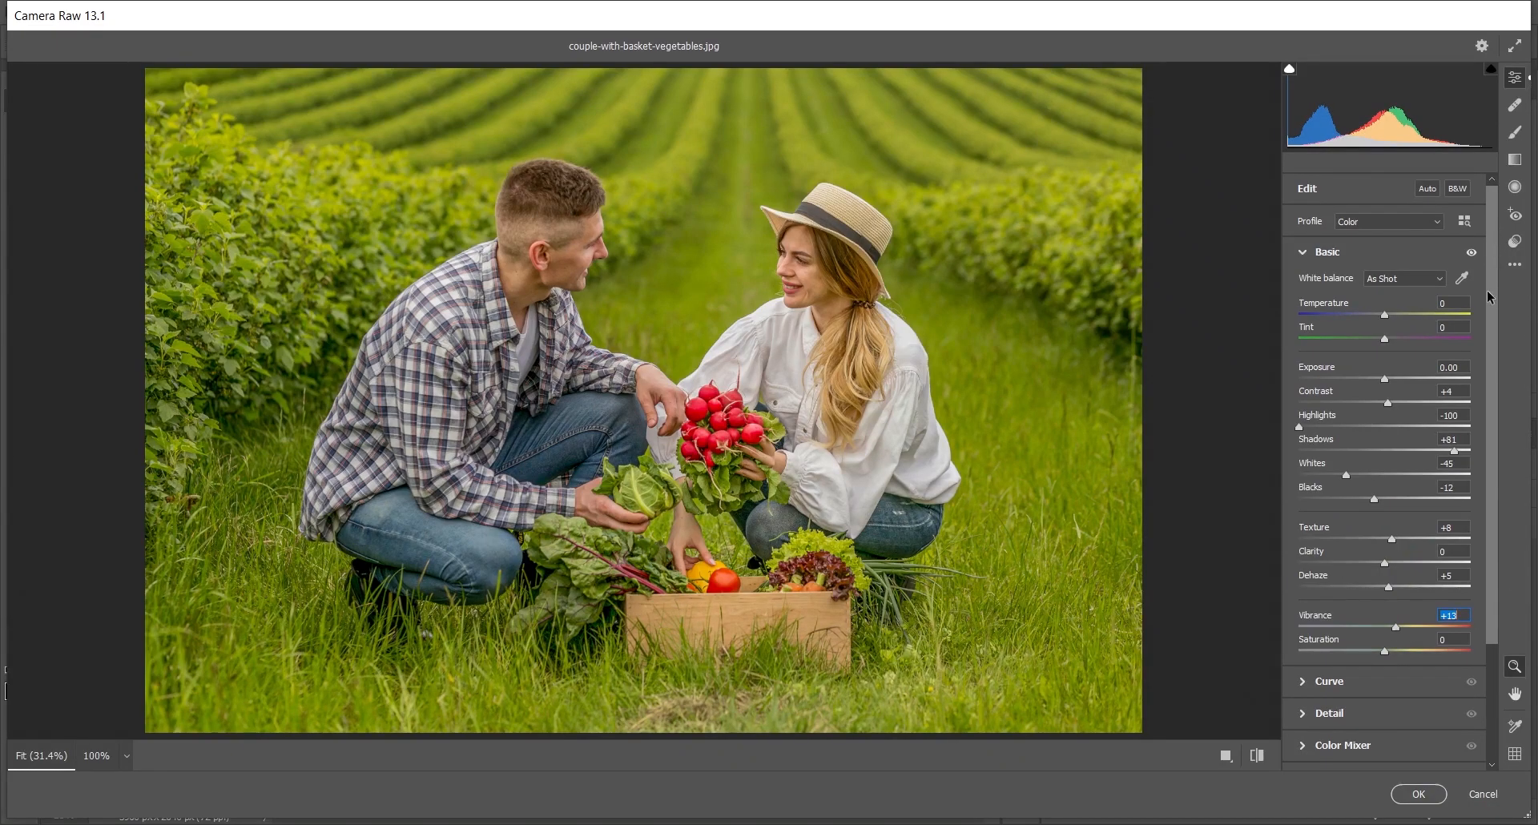
# Step: In the Color Mixer, set the hue of Yellows to -53 and Greens to -100, and shift the blue hues toward teal
pyautogui.scroll(-3, 1492, 223)
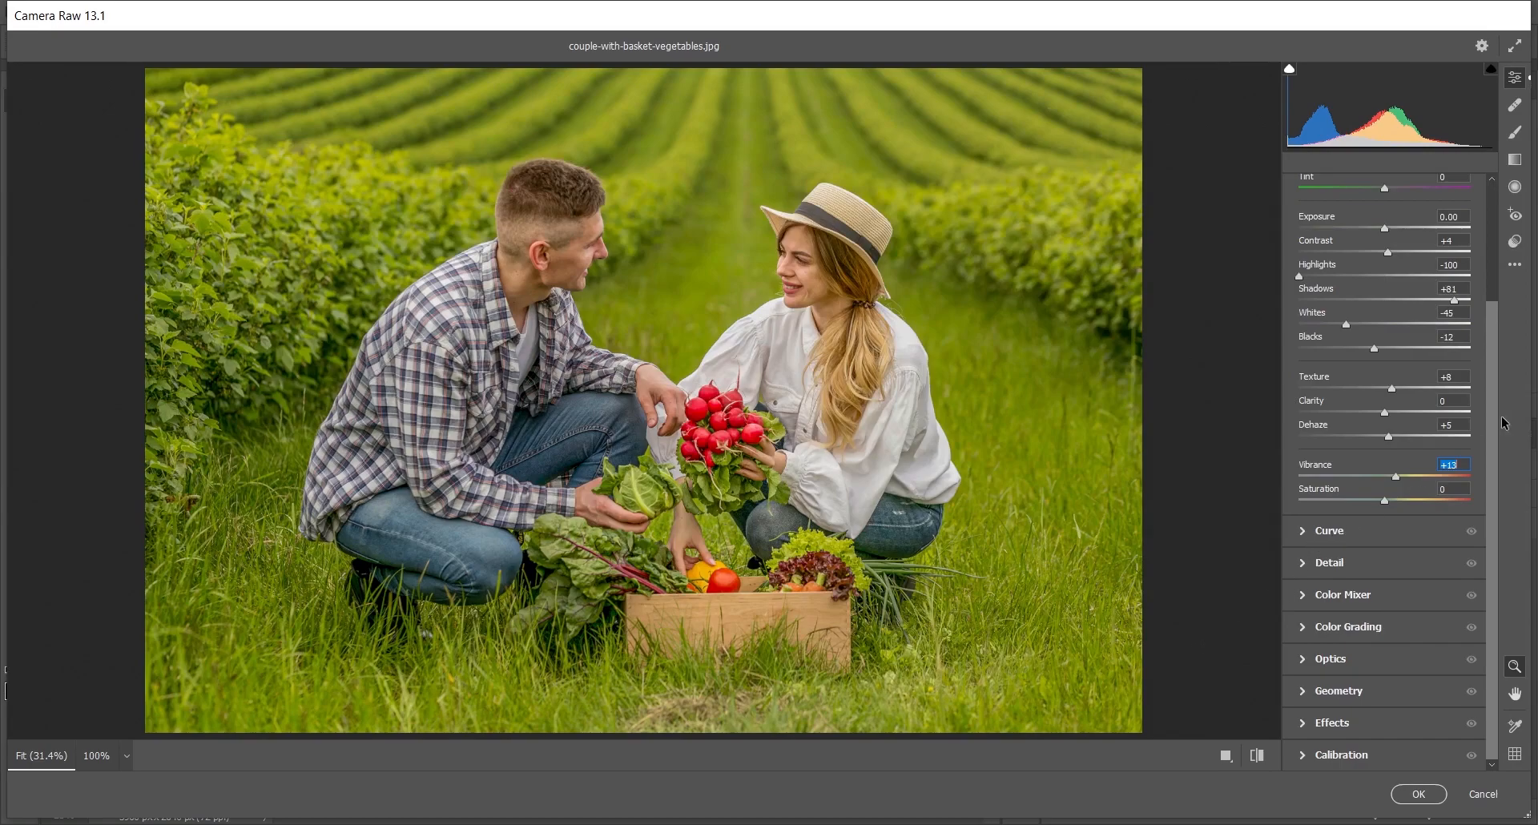
pyautogui.moveTo(1490, 336); pyautogui.dragTo(1490, 372)
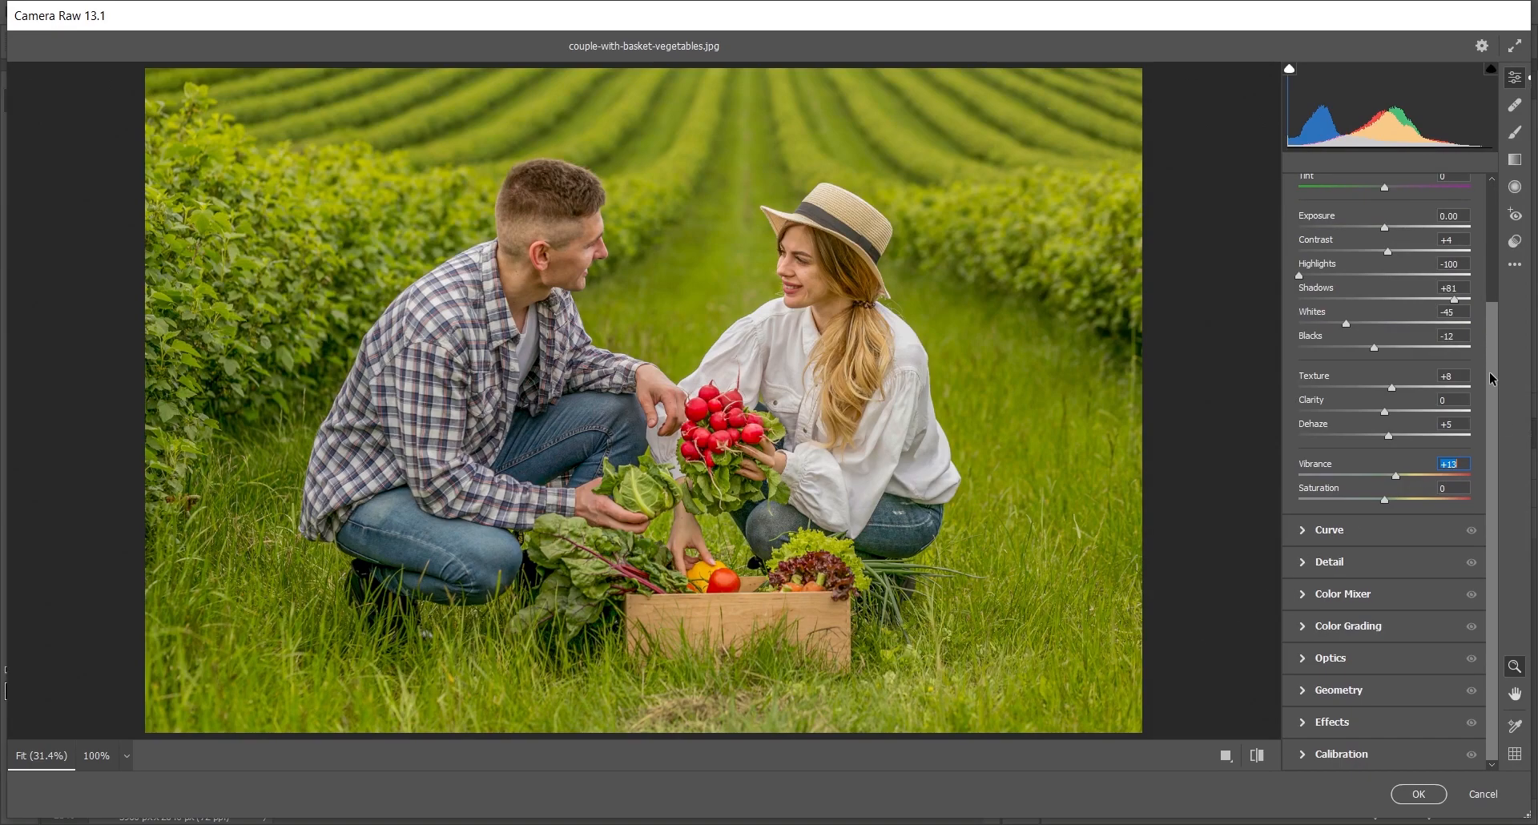
pyautogui.click(1309, 593)
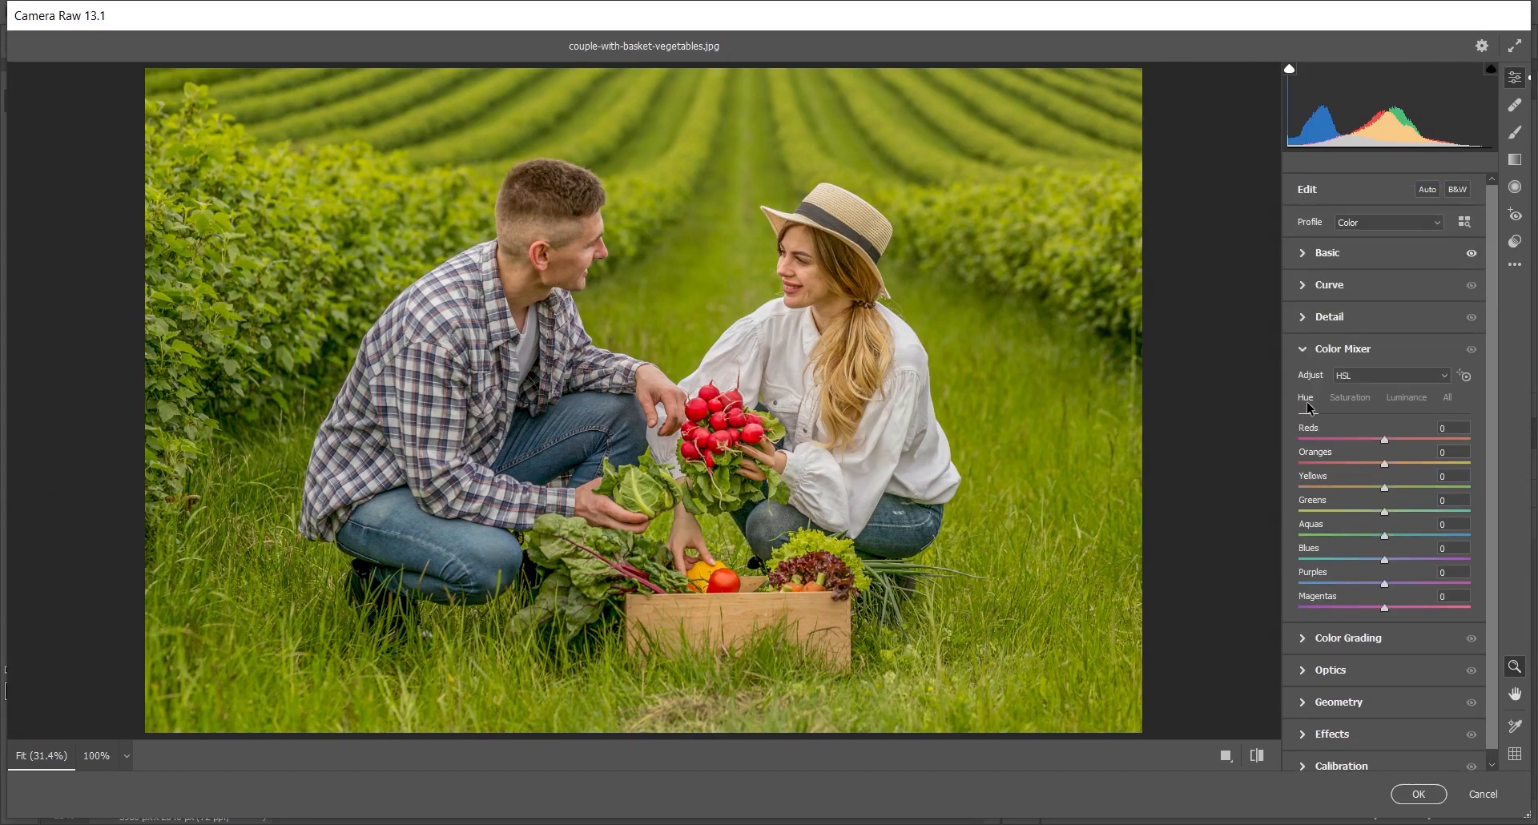
pyautogui.click(1352, 486)
pyautogui.moveTo(1343, 486); pyautogui.dragTo(1334, 487)
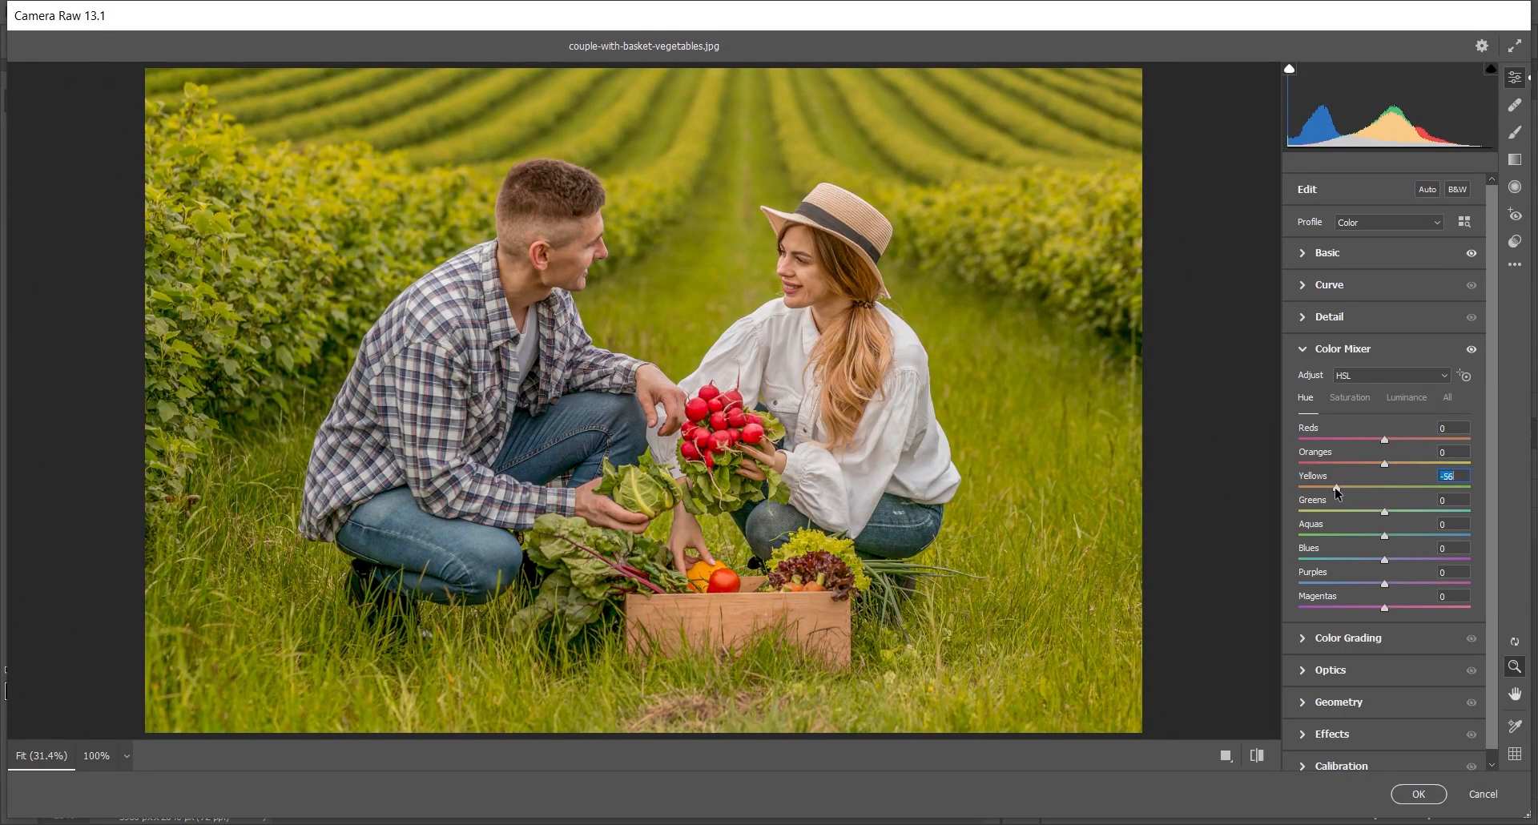
pyautogui.press('Up')
pyautogui.moveTo(1331, 511); pyautogui.dragTo(1251, 519)
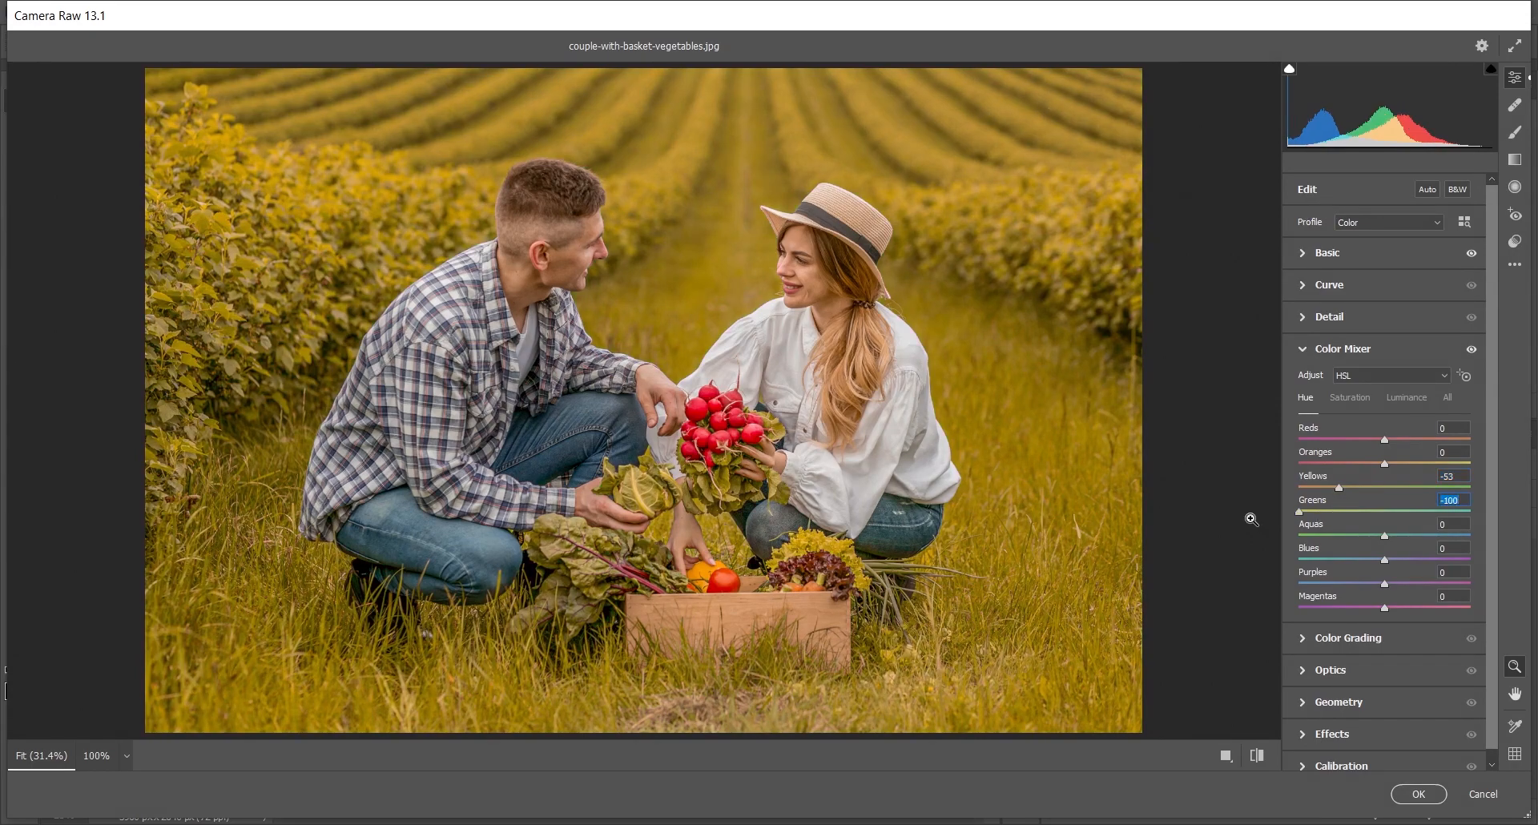
pyautogui.moveTo(1365, 535); pyautogui.dragTo(1320, 562)
# Step: Lower the Color Mixer saturation of Yellows to -45 and Greens to -60, and slightly adjust the Blues saturation
pyautogui.click(1352, 398)
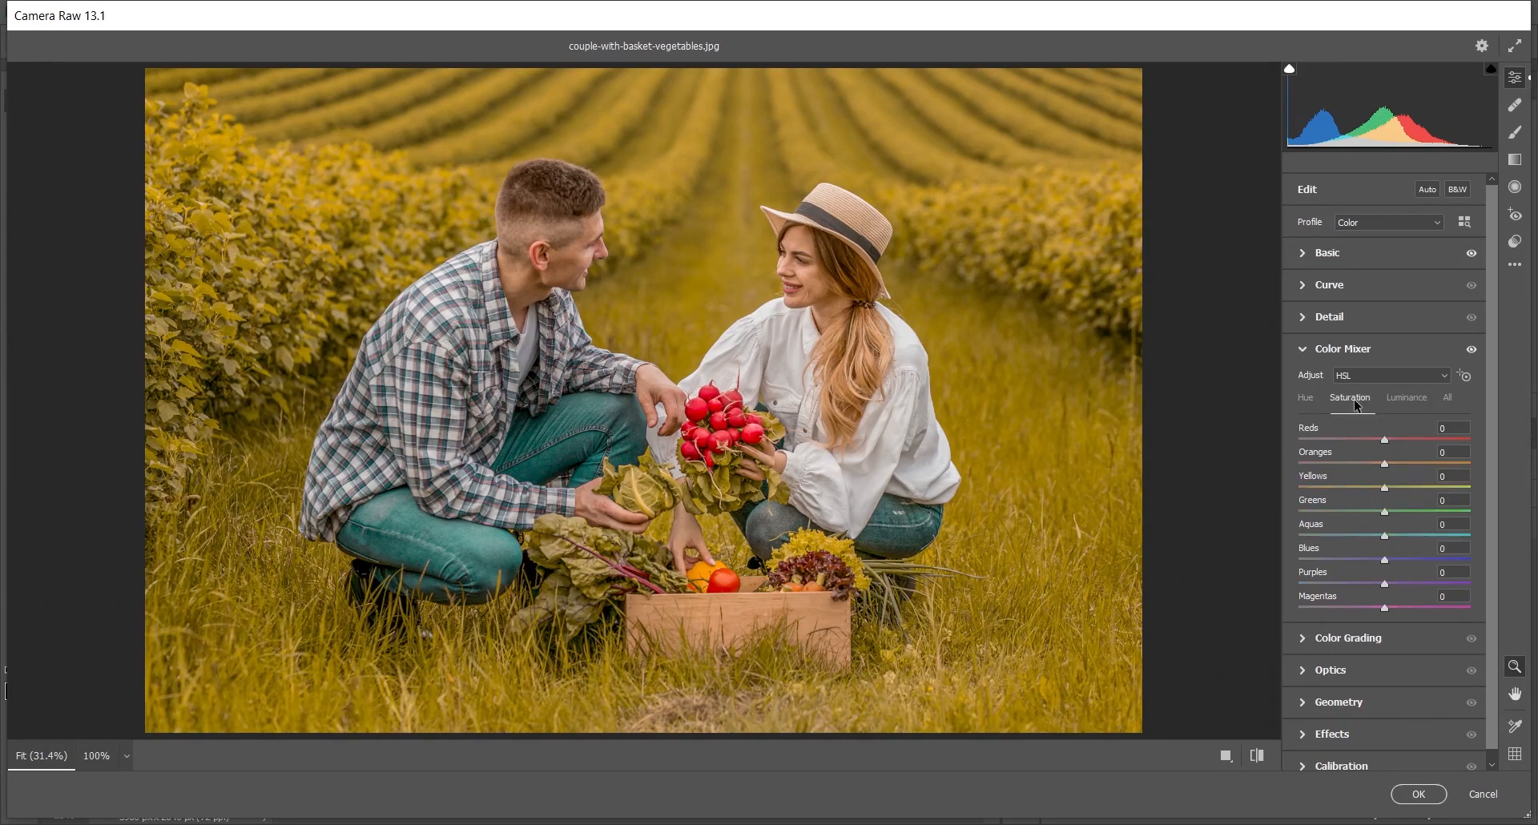
pyautogui.click(1357, 485)
pyautogui.moveTo(1357, 485); pyautogui.dragTo(1333, 511)
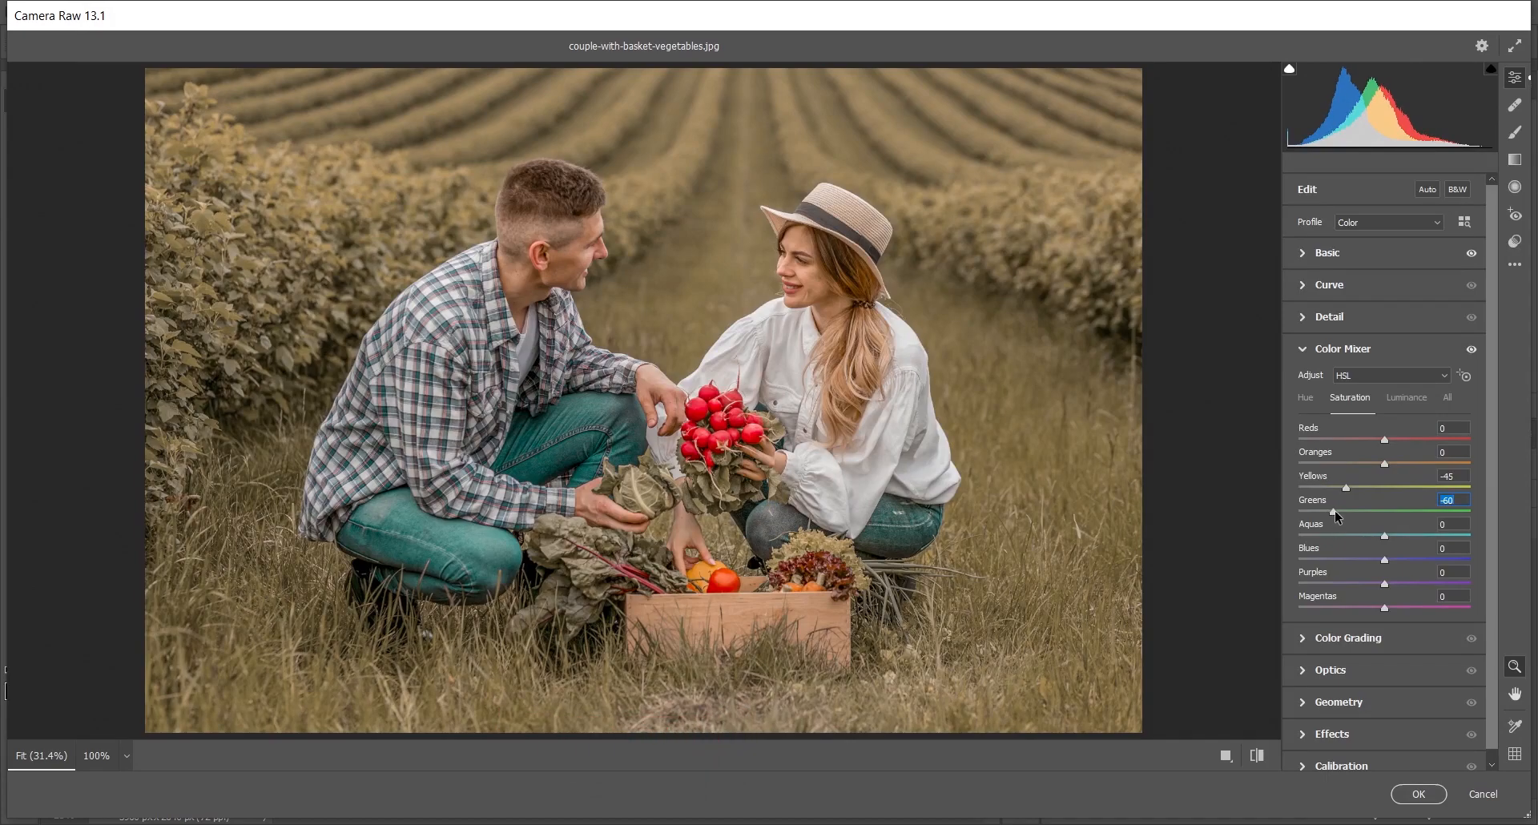
pyautogui.click(1385, 560)
pyautogui.moveTo(1385, 560); pyautogui.dragTo(1388, 561)
# Step: Raise the Color Mixer luminance of Reds to +15, Oranges to +37 and Yellows to +47
pyautogui.click(1407, 401)
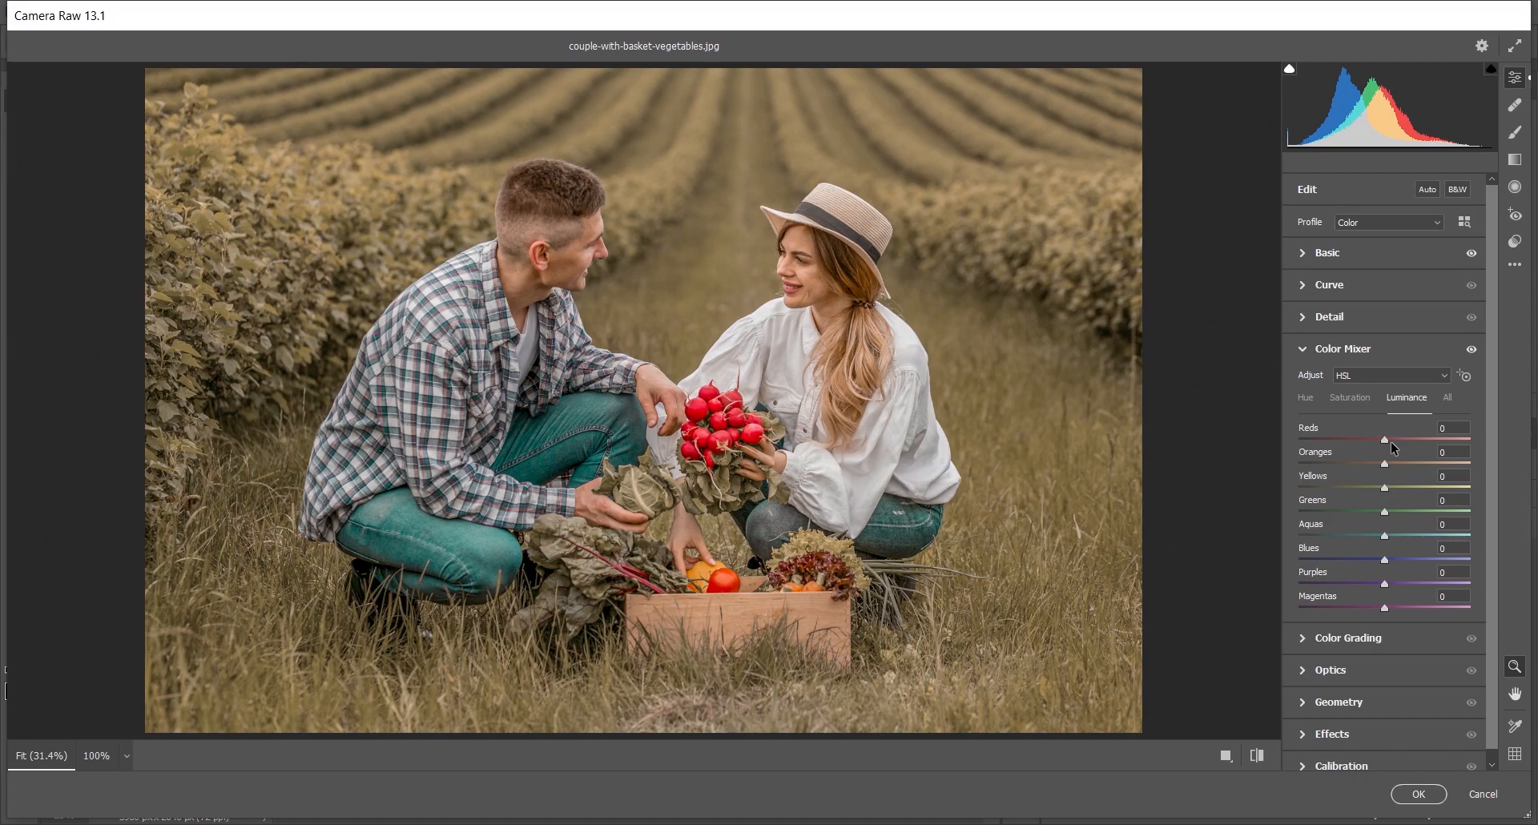
pyautogui.click(1392, 439)
pyautogui.moveTo(1392, 437); pyautogui.dragTo(1407, 463)
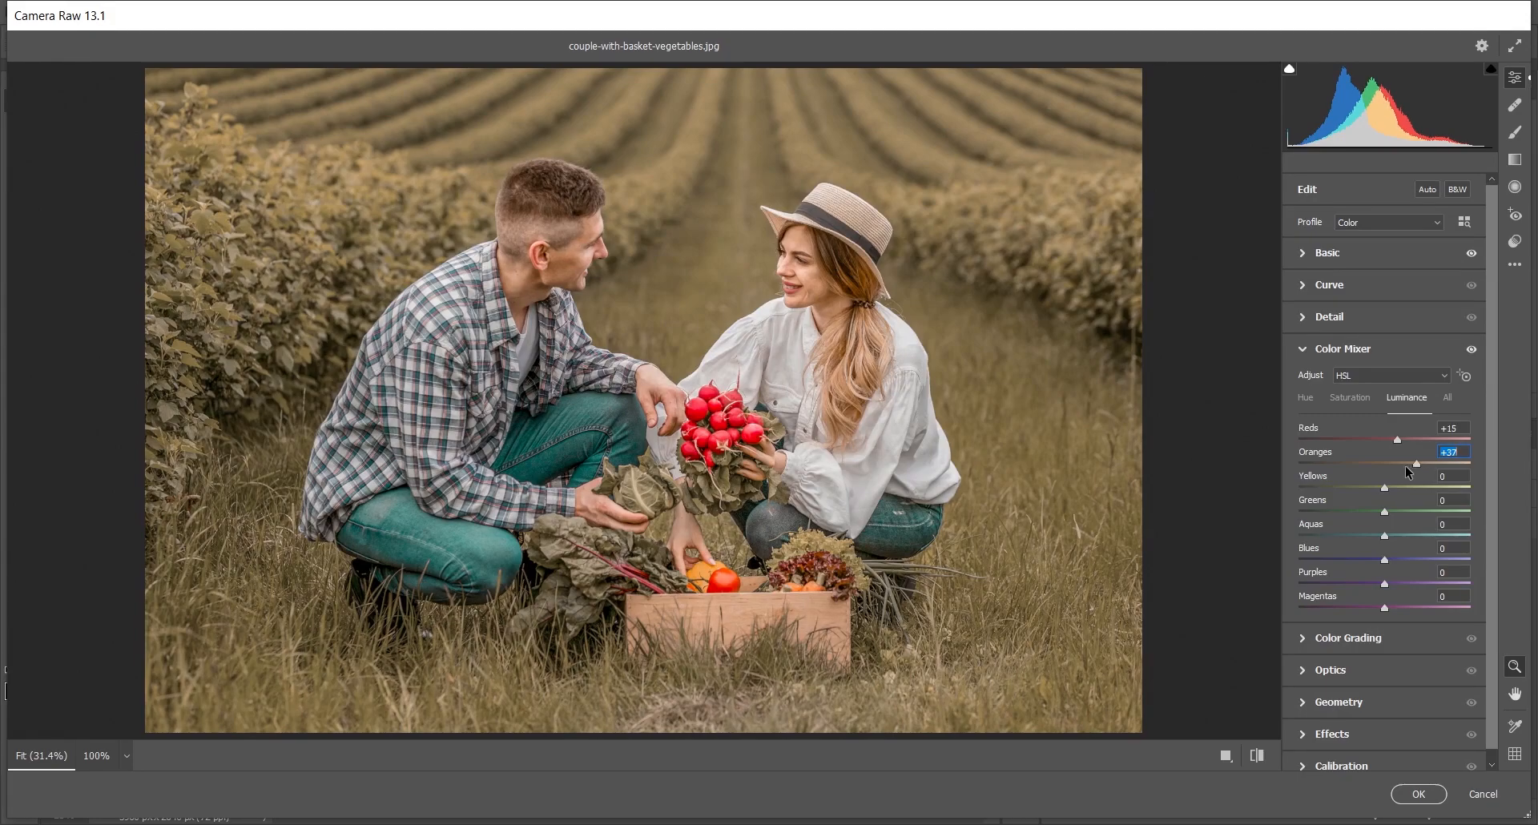
pyautogui.moveTo(1390, 486); pyautogui.dragTo(1423, 487)
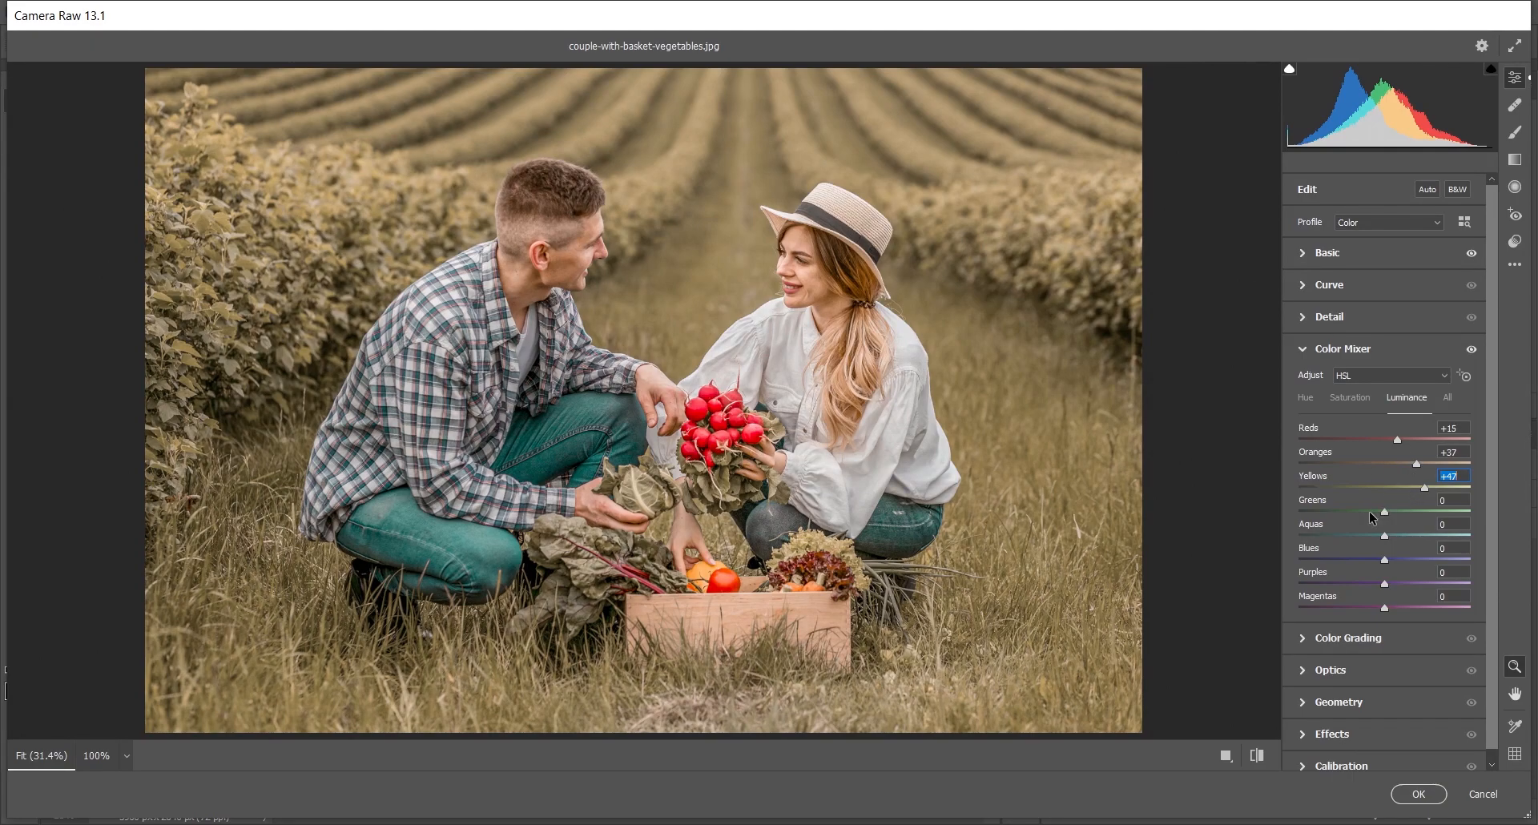
# Step: Set the Color Mixer luminance of Greens to -61 and Blues to +15
pyautogui.click(1334, 511)
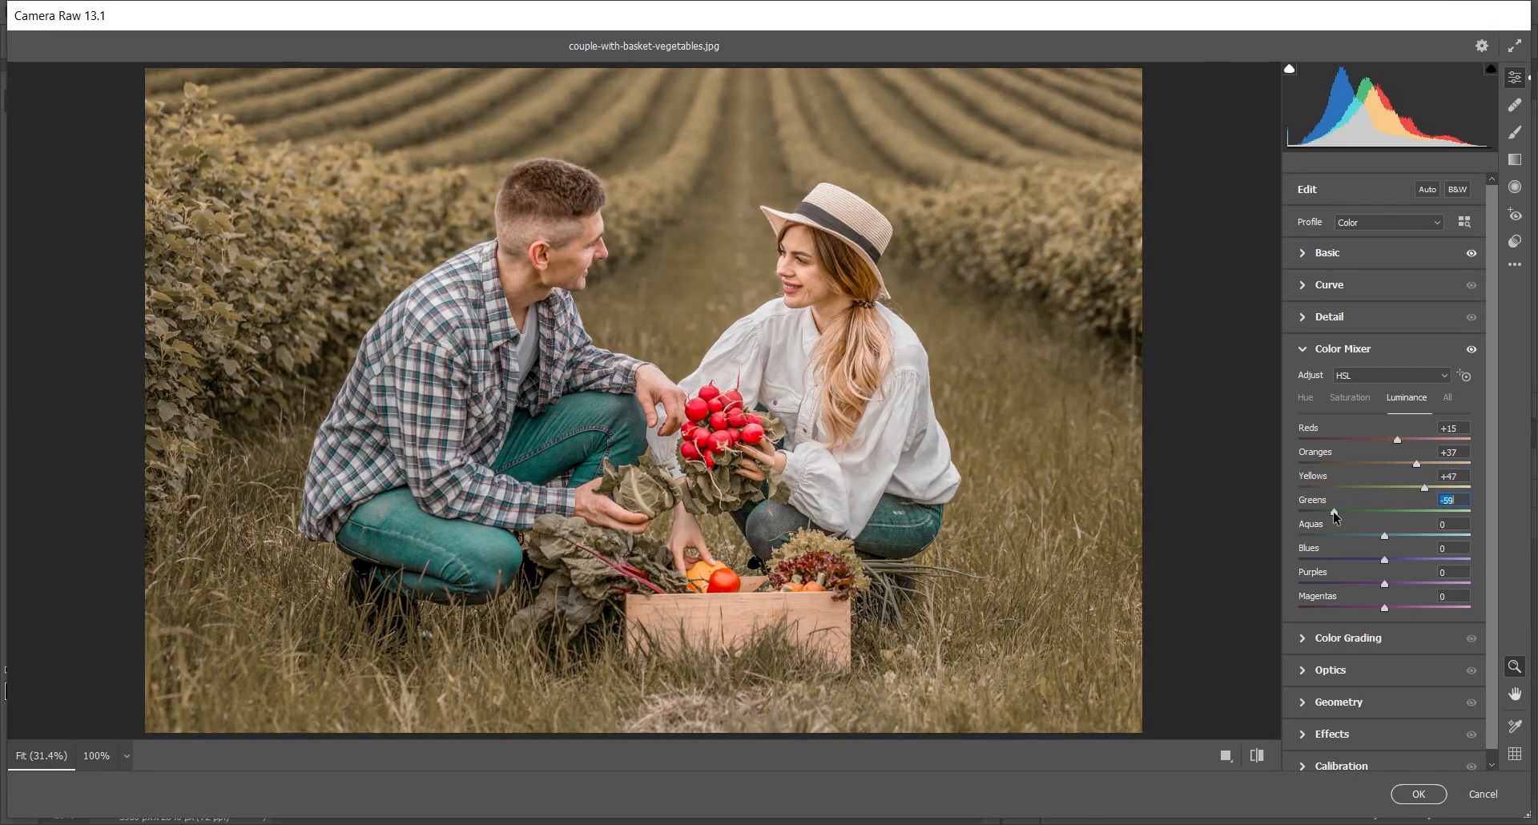
pyautogui.press('Down')
pyautogui.press('Down')
pyautogui.click(1410, 559)
pyautogui.moveTo(1408, 556); pyautogui.dragTo(1399, 556)
pyautogui.press('Down')
pyautogui.press('Down')
pyautogui.press('Down')
pyautogui.press('Down')
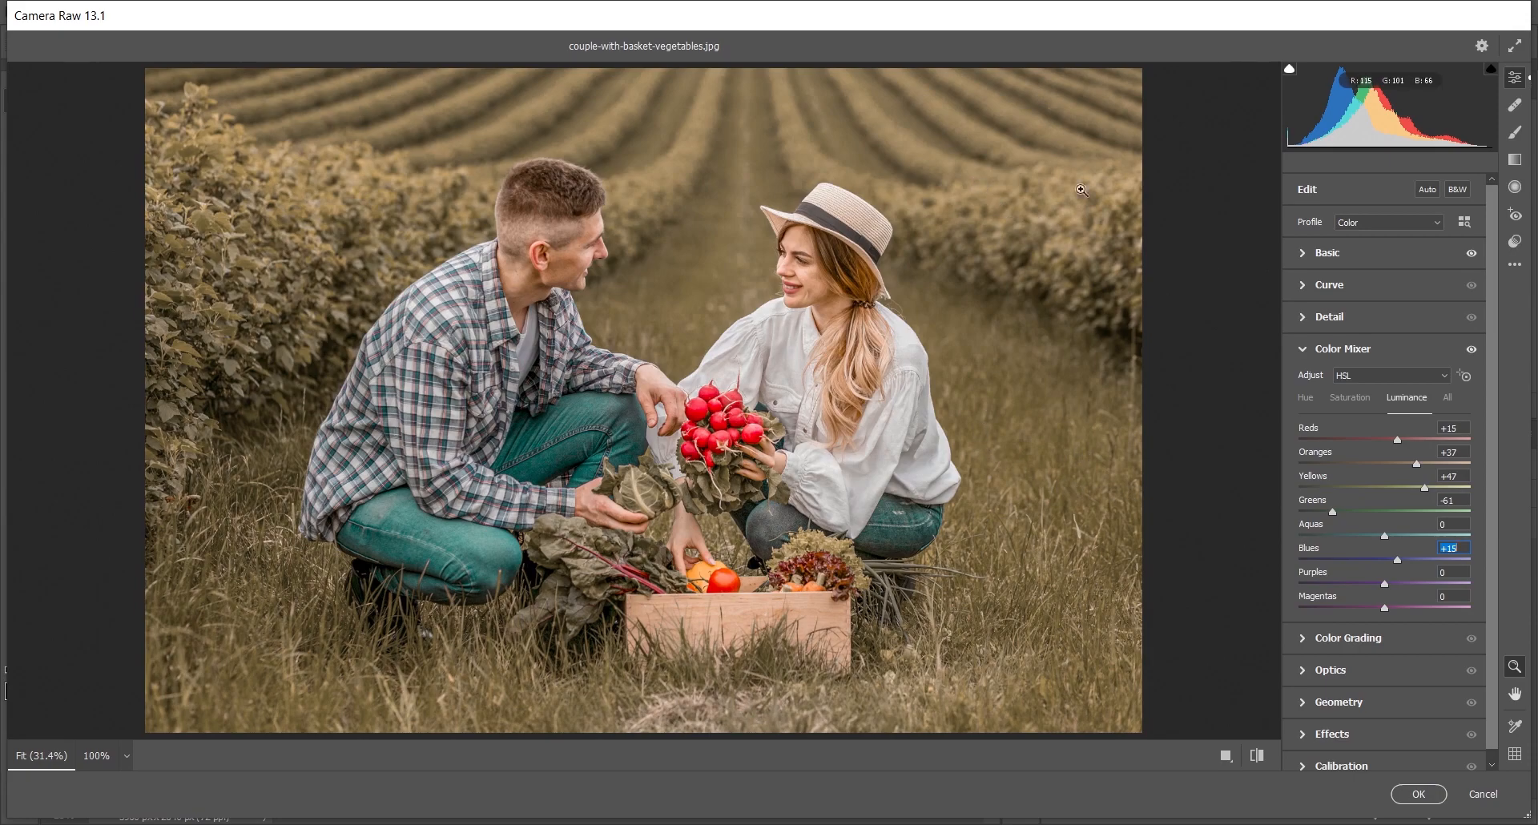
# Step: Add a dark vignette with an amount of -59 and a feather of 80
pyautogui.scroll(-1, 1374, 564)
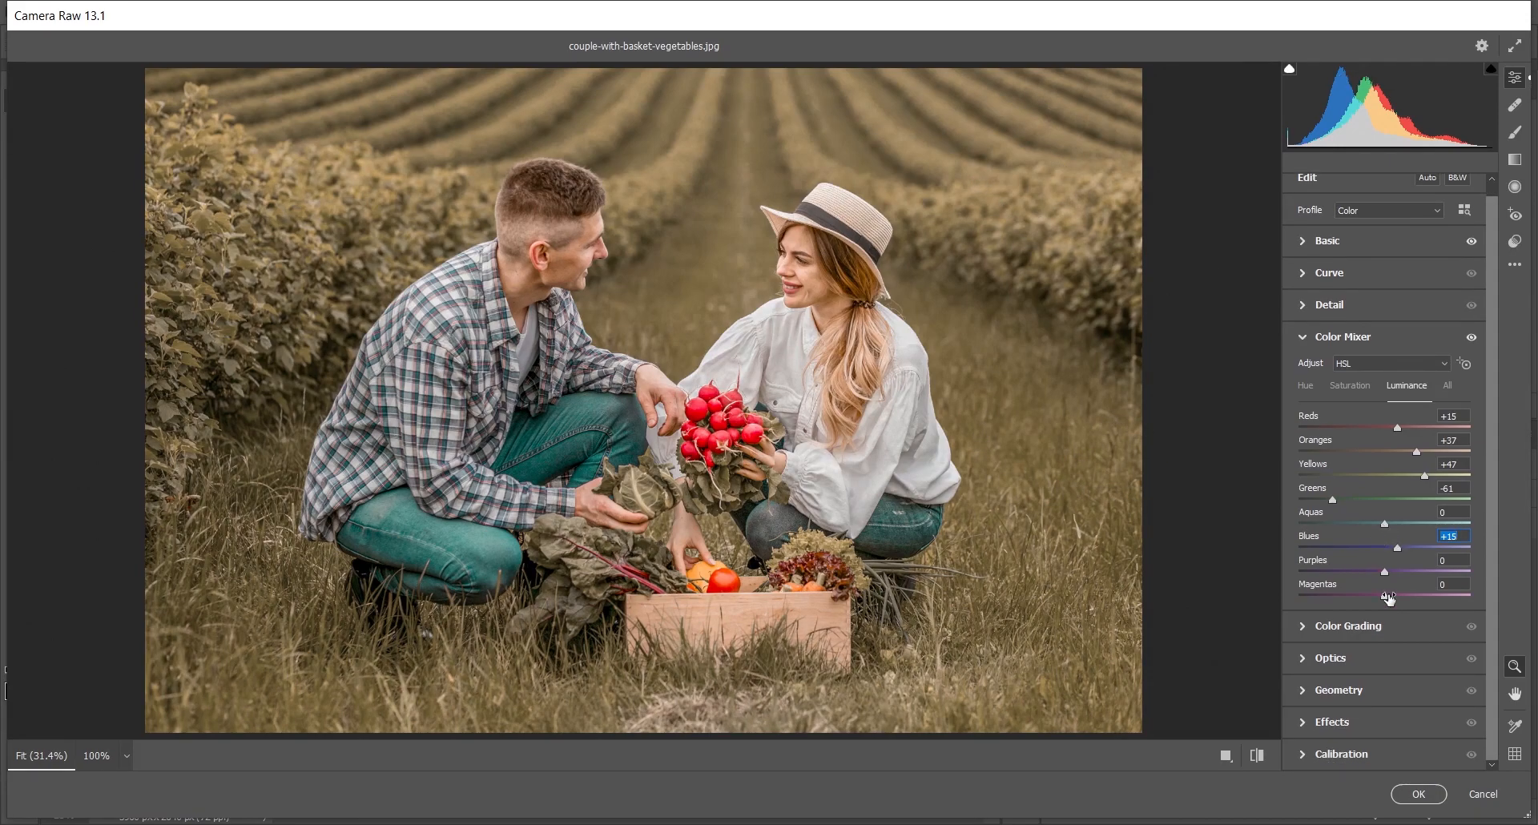
pyautogui.click(1320, 724)
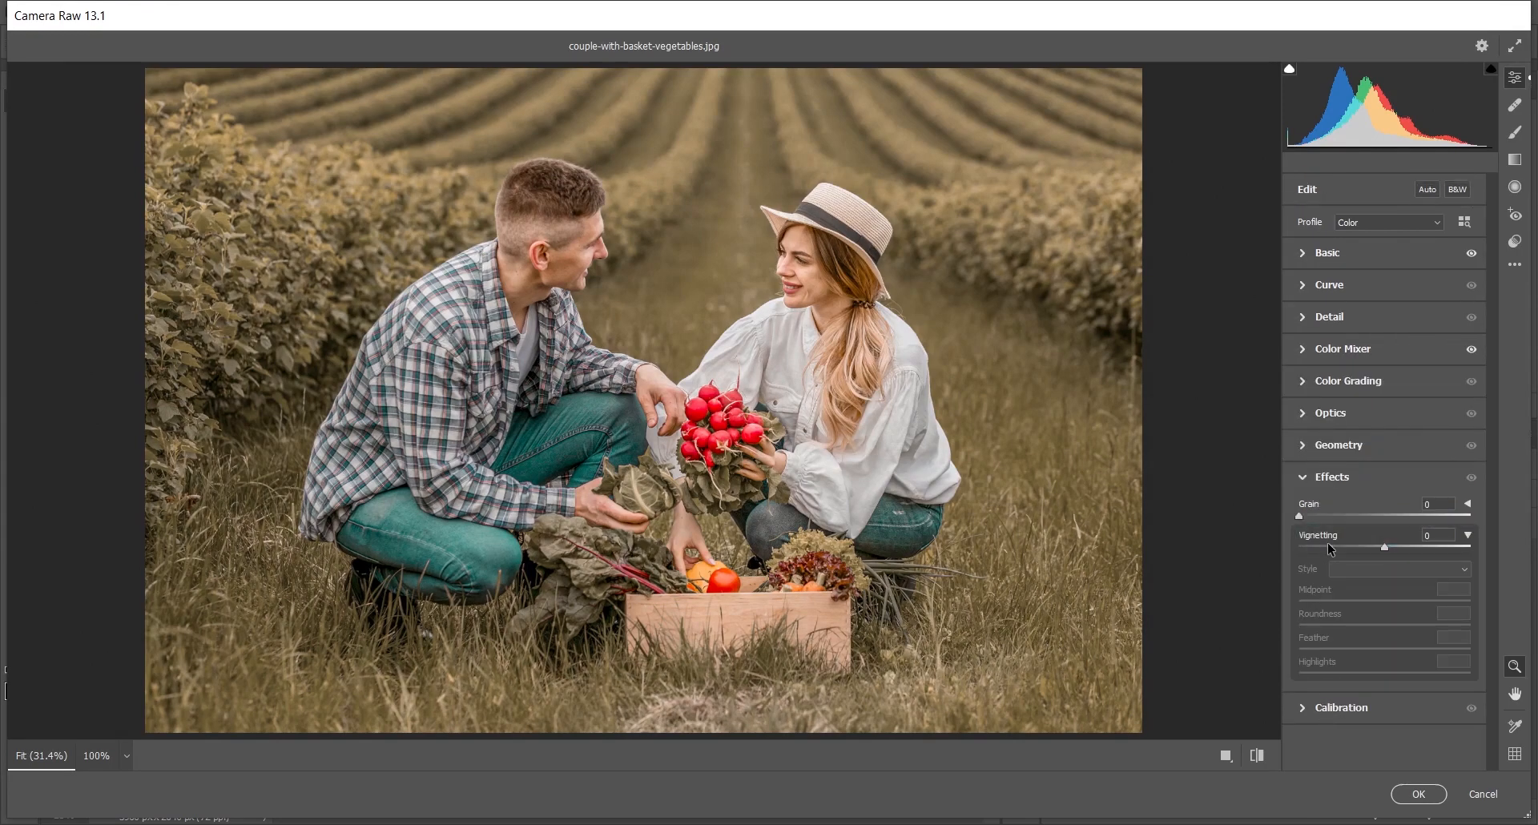
pyautogui.click(1373, 547)
pyautogui.moveTo(1373, 546); pyautogui.dragTo(1335, 552)
pyautogui.press('Down')
pyautogui.press('Down')
pyautogui.press('Down')
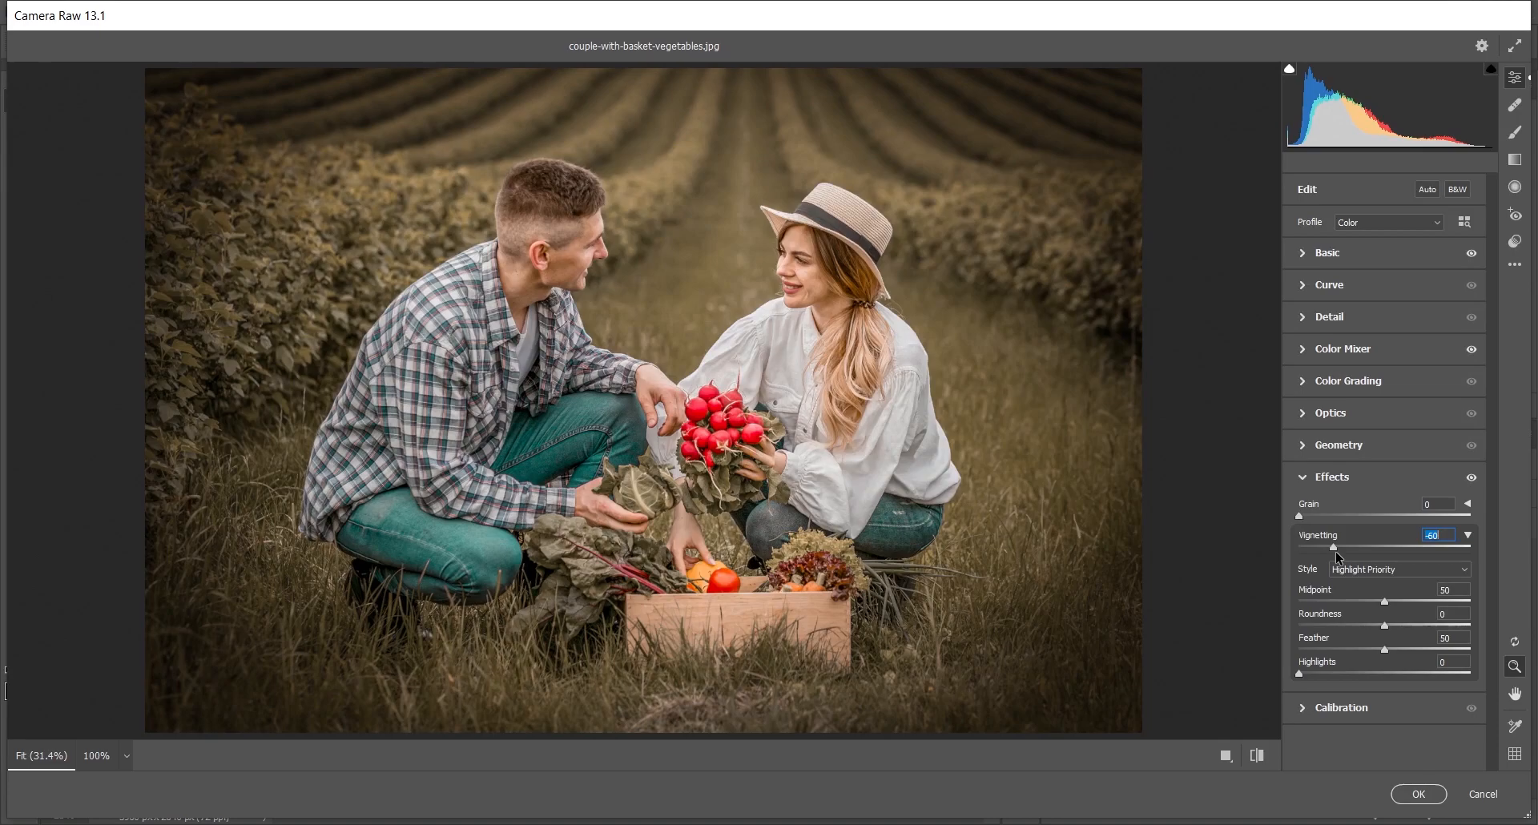
pyautogui.press('Up')
pyautogui.click(1435, 647)
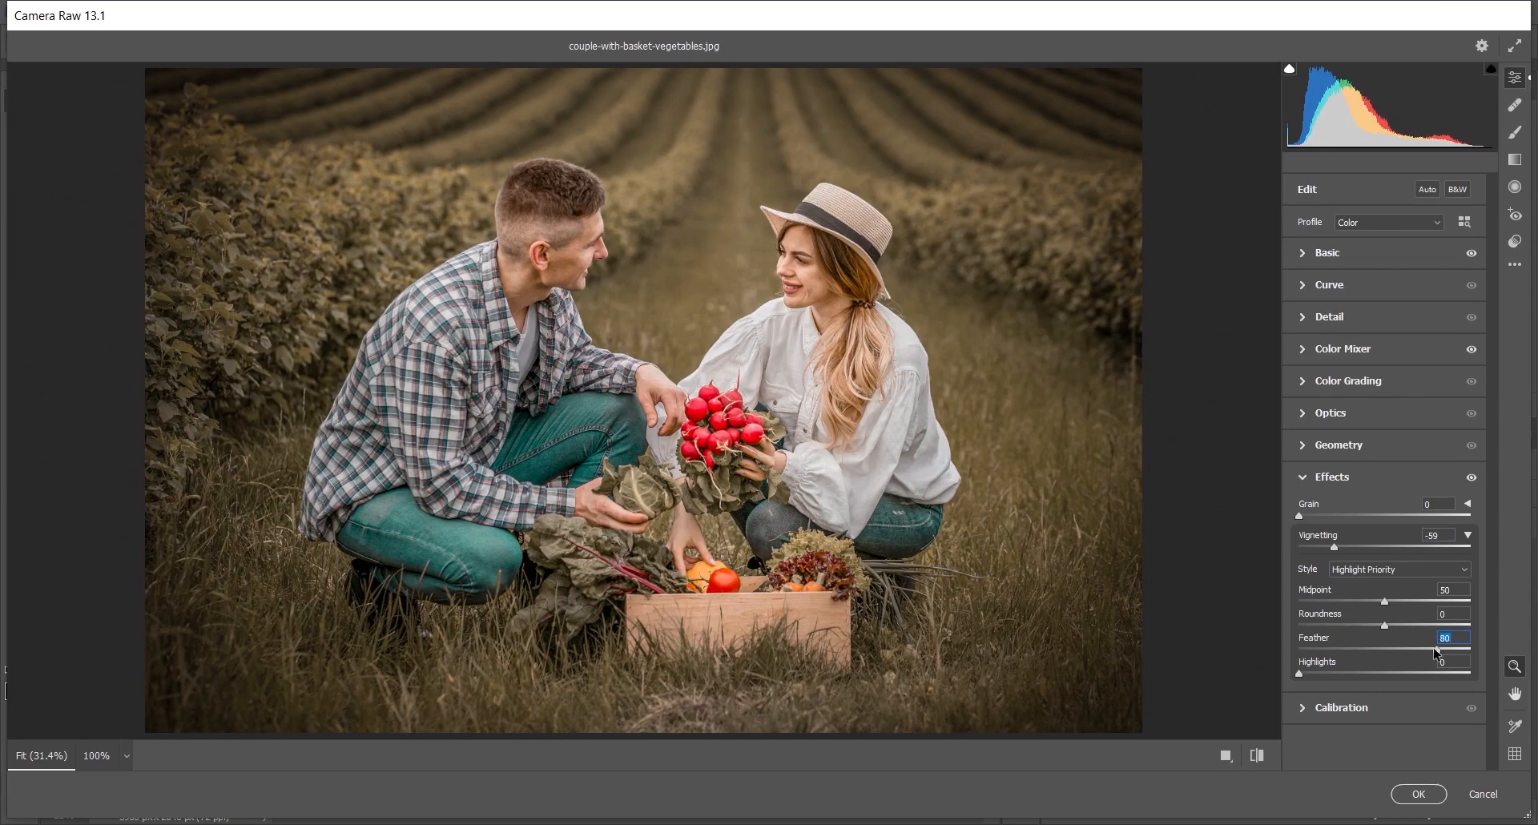
pyautogui.click(1304, 478)
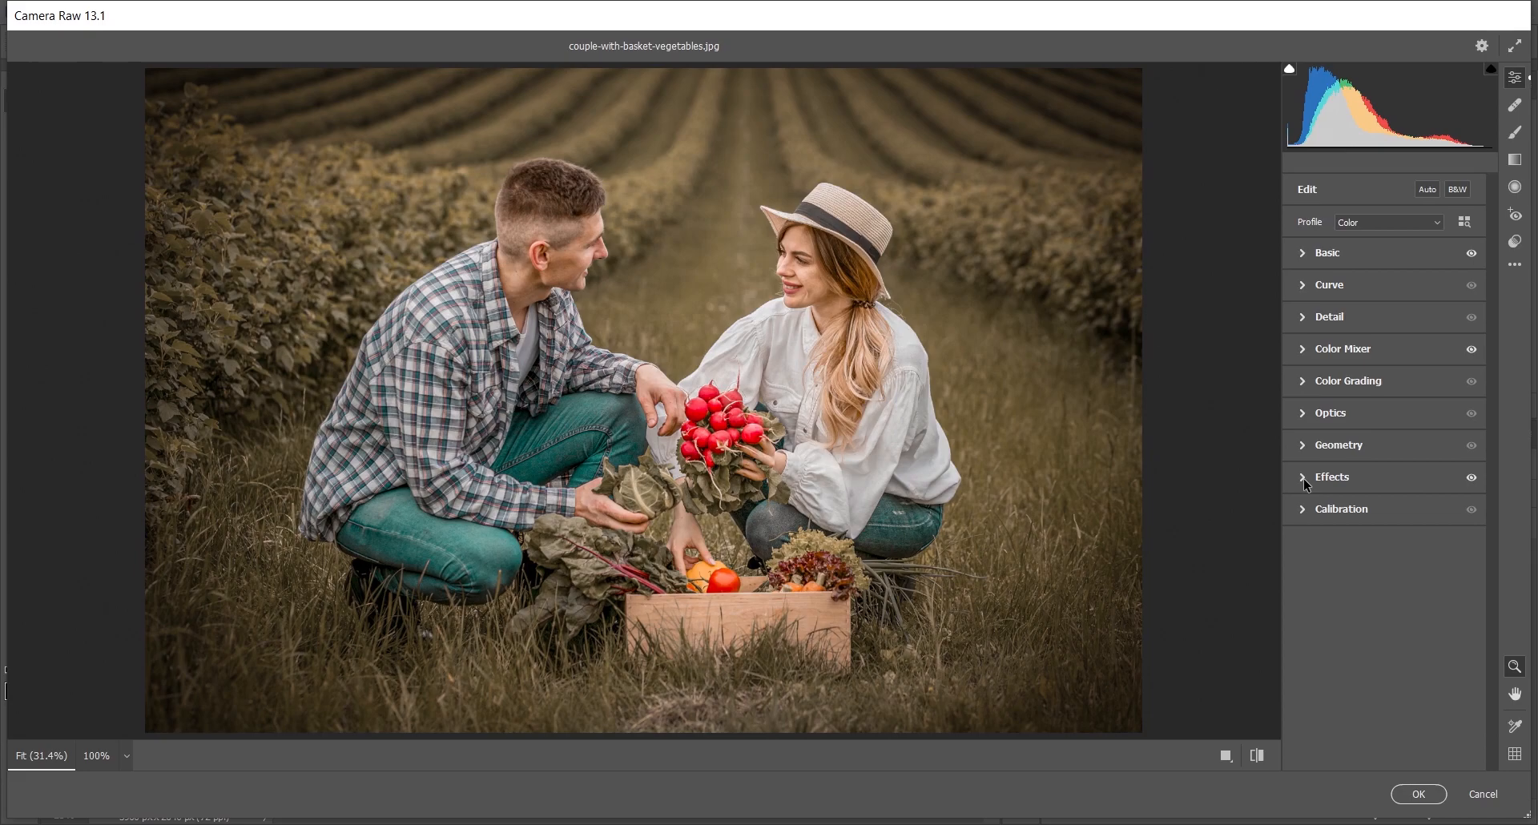
# Step: On the point curve, lift the black point to output 10 and add a shadow point at input 61, output 52
pyautogui.click(1311, 289)
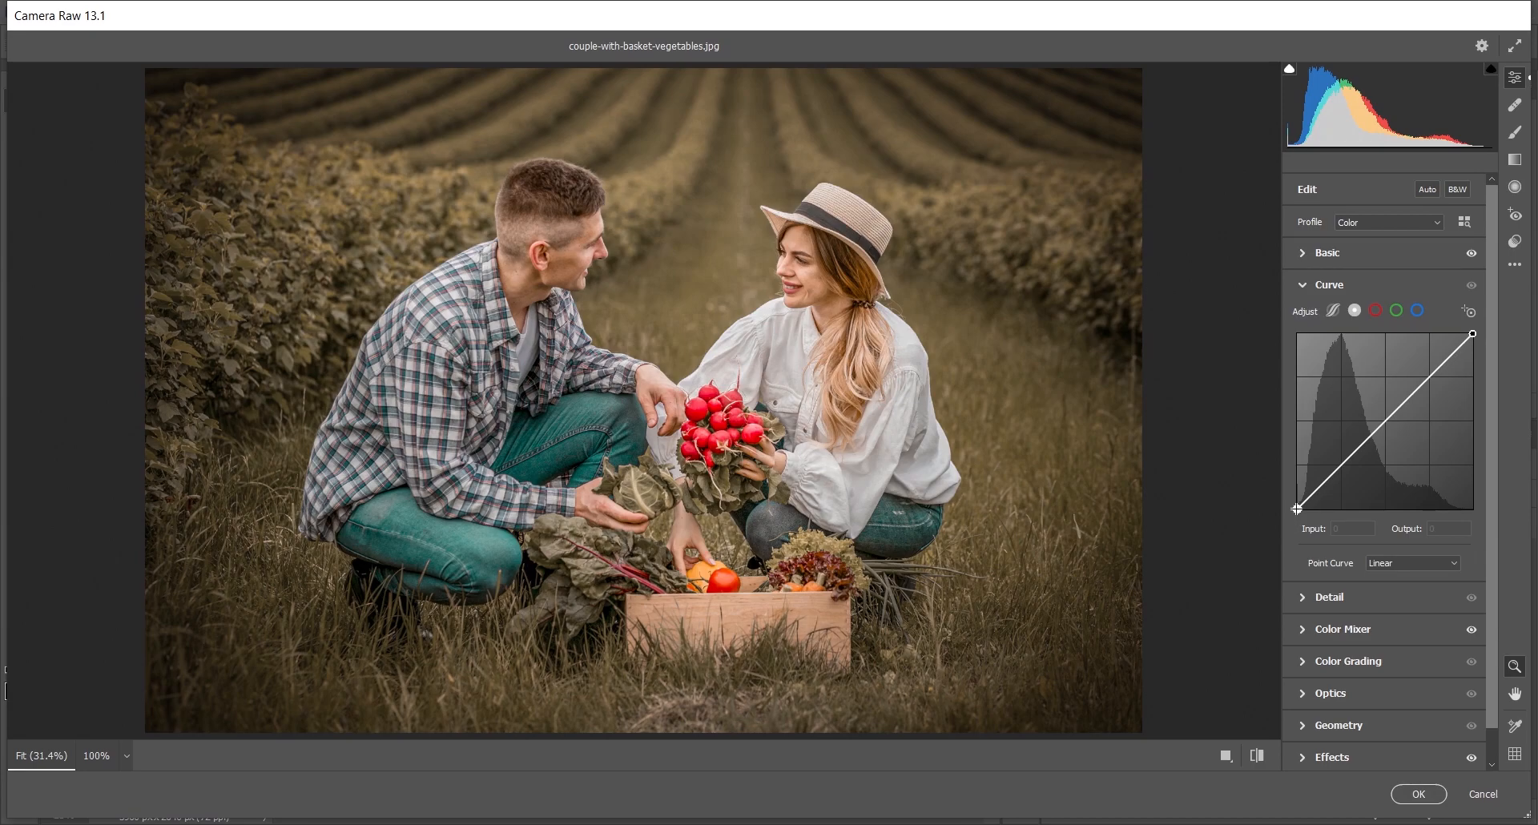
pyautogui.moveTo(1297, 508); pyautogui.dragTo(1287, 515)
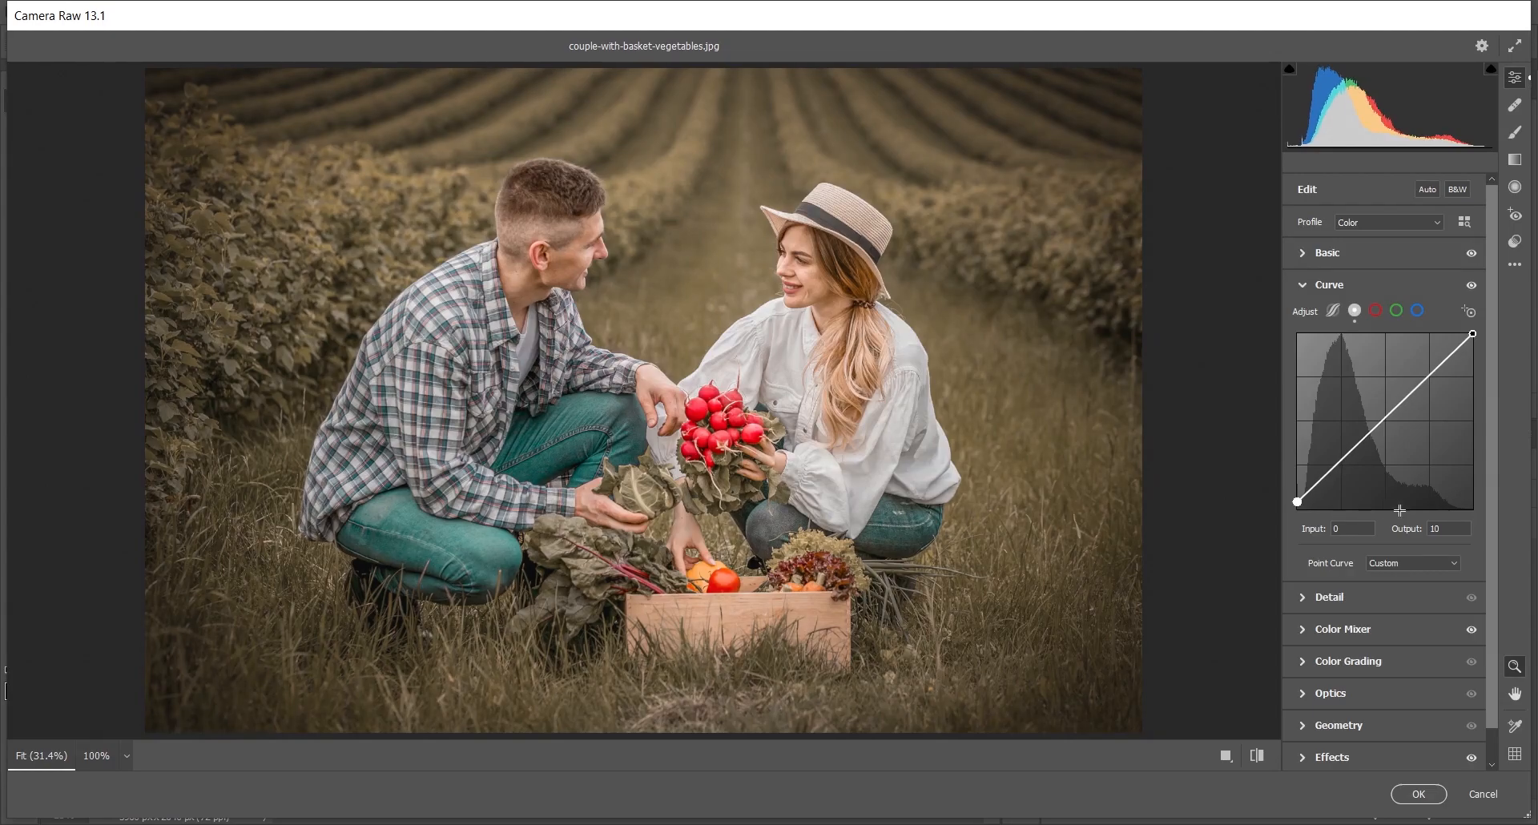
pyautogui.click(1341, 463)
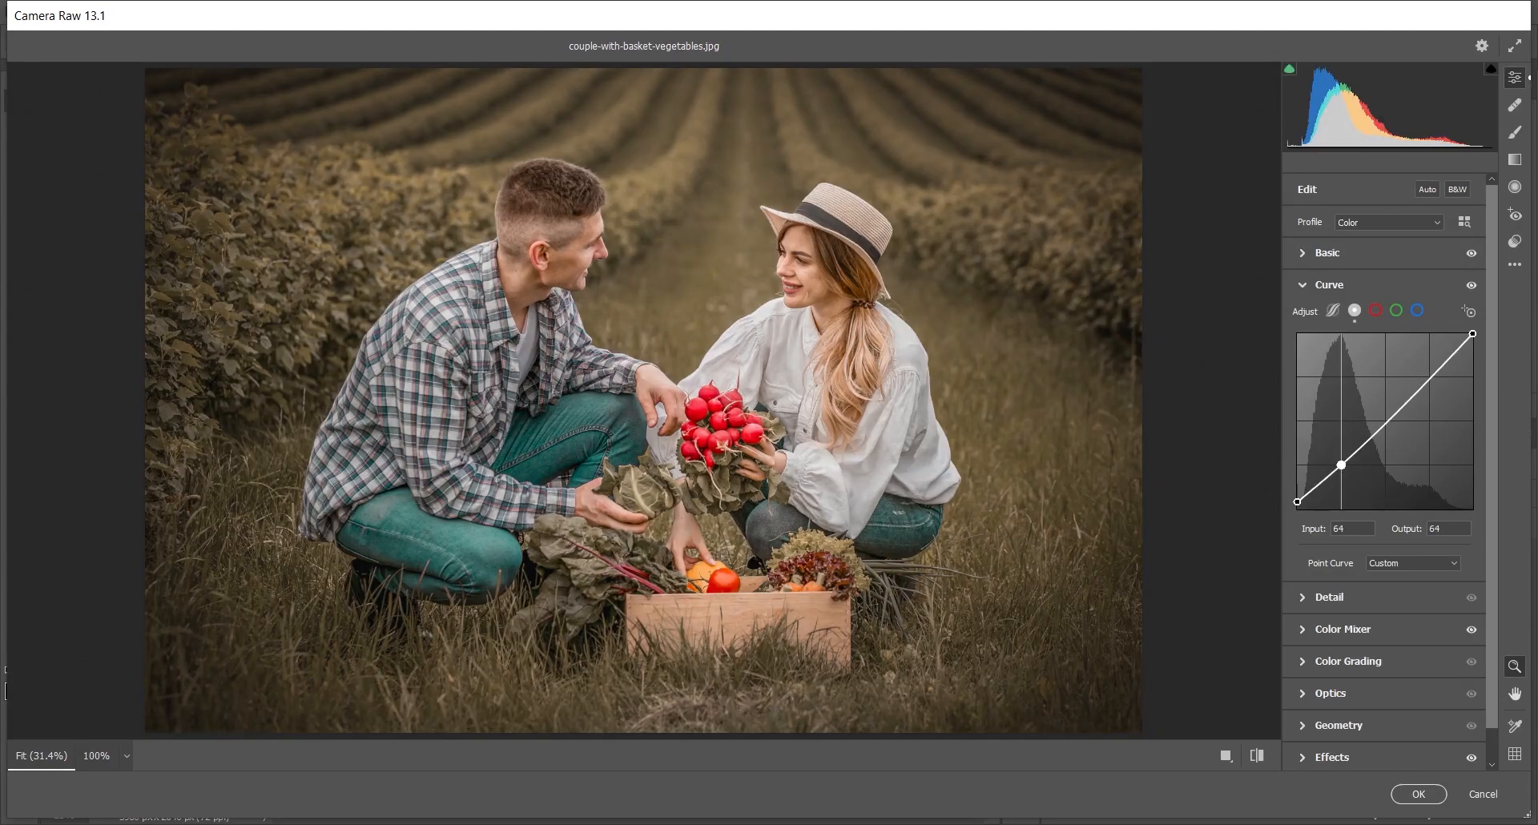
pyautogui.moveTo(1341, 464); pyautogui.dragTo(1340, 464)
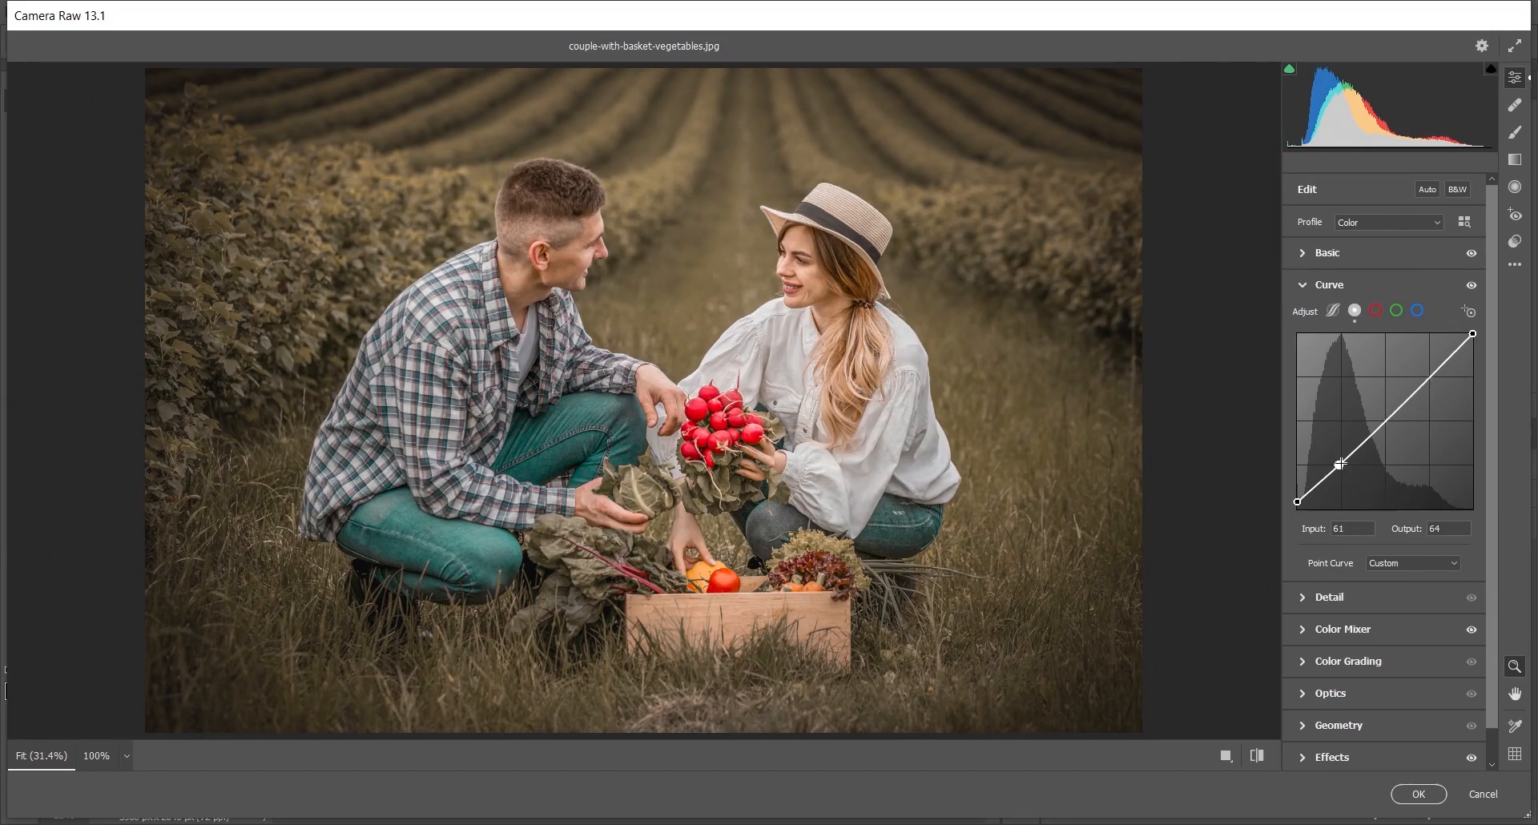
pyautogui.moveTo(1340, 464); pyautogui.dragTo(1339, 474)
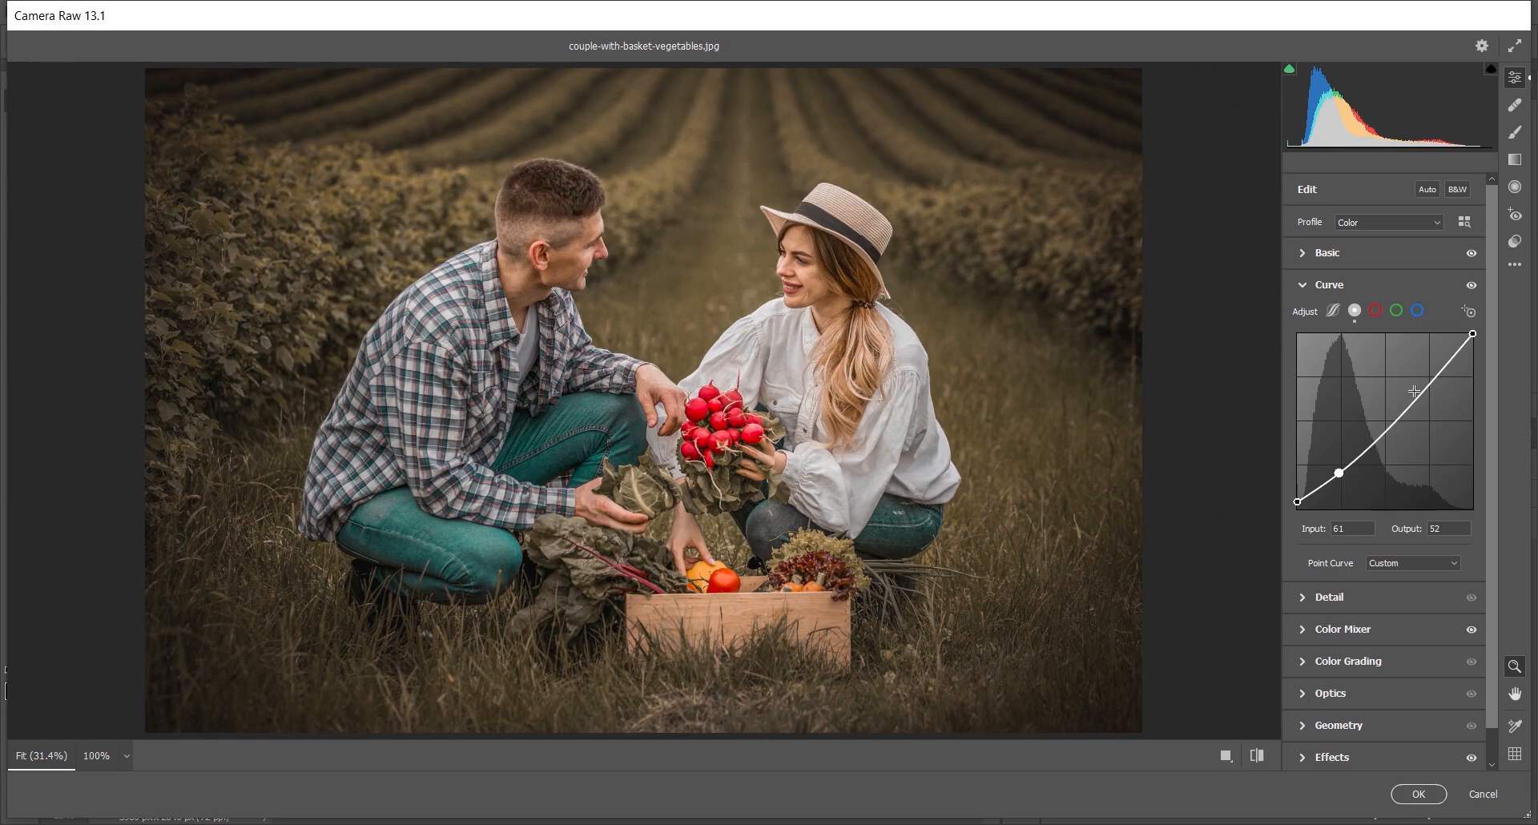
pyautogui.click(1304, 285)
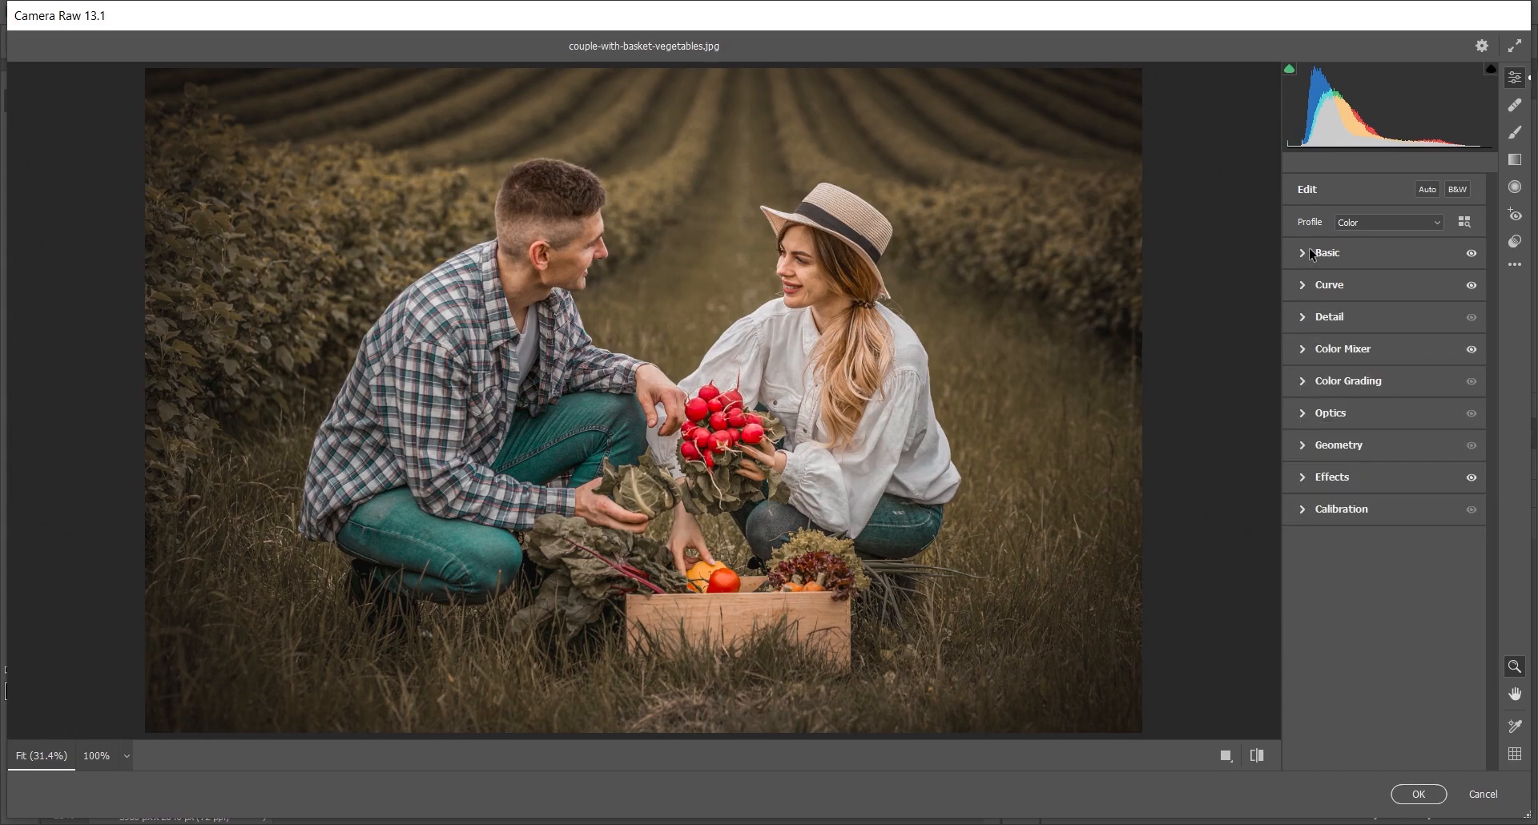
# Step: Refine the basic tones by setting Highlights to -84, Blacks to -8 and Whites to -28
pyautogui.click(1302, 252)
pyautogui.moveTo(1309, 427); pyautogui.dragTo(1310, 424)
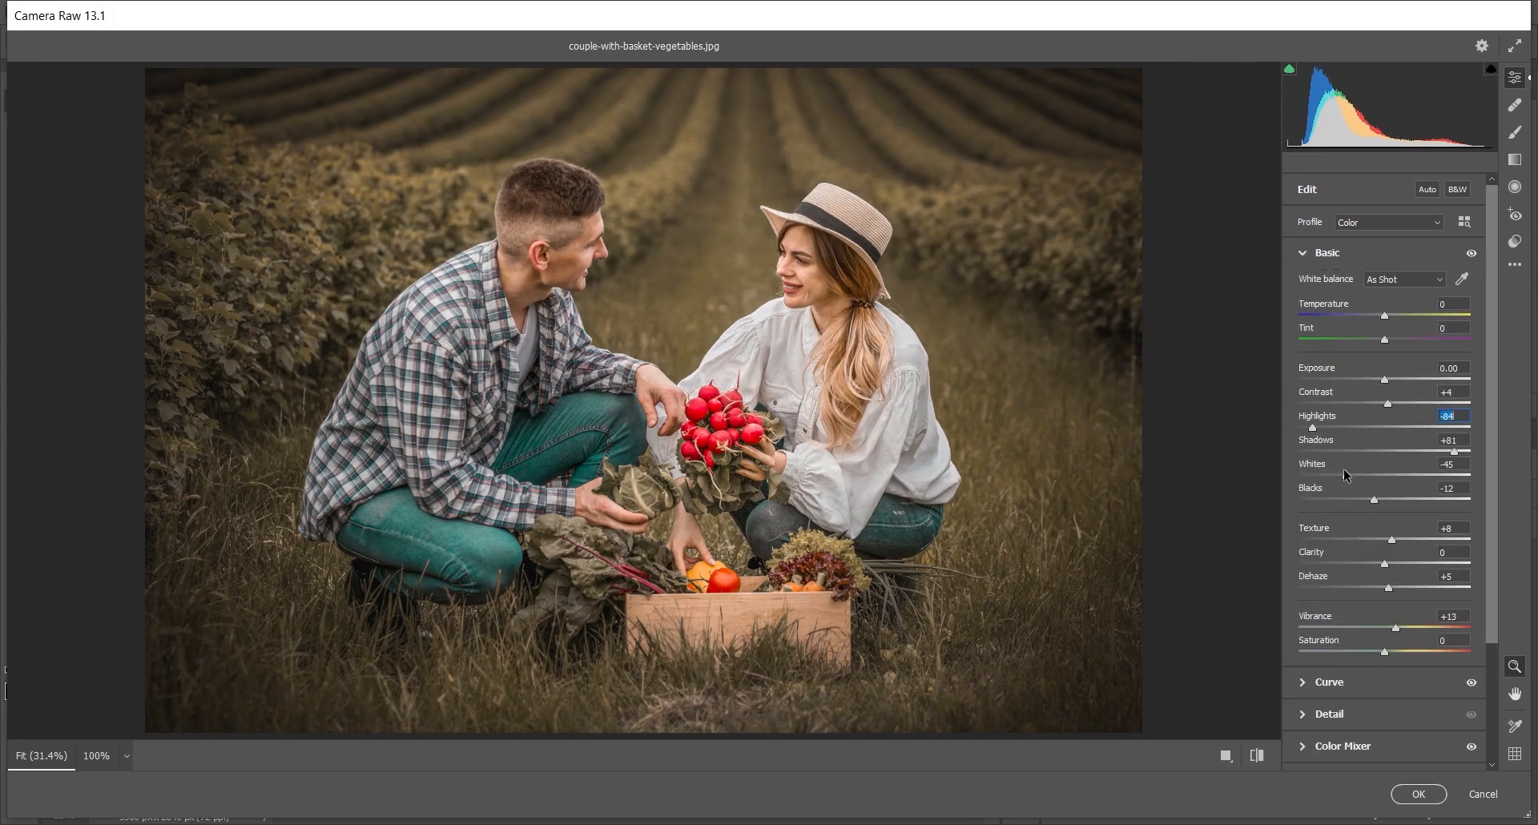
pyautogui.click(1376, 498)
pyautogui.moveTo(1378, 497); pyautogui.dragTo(1358, 478)
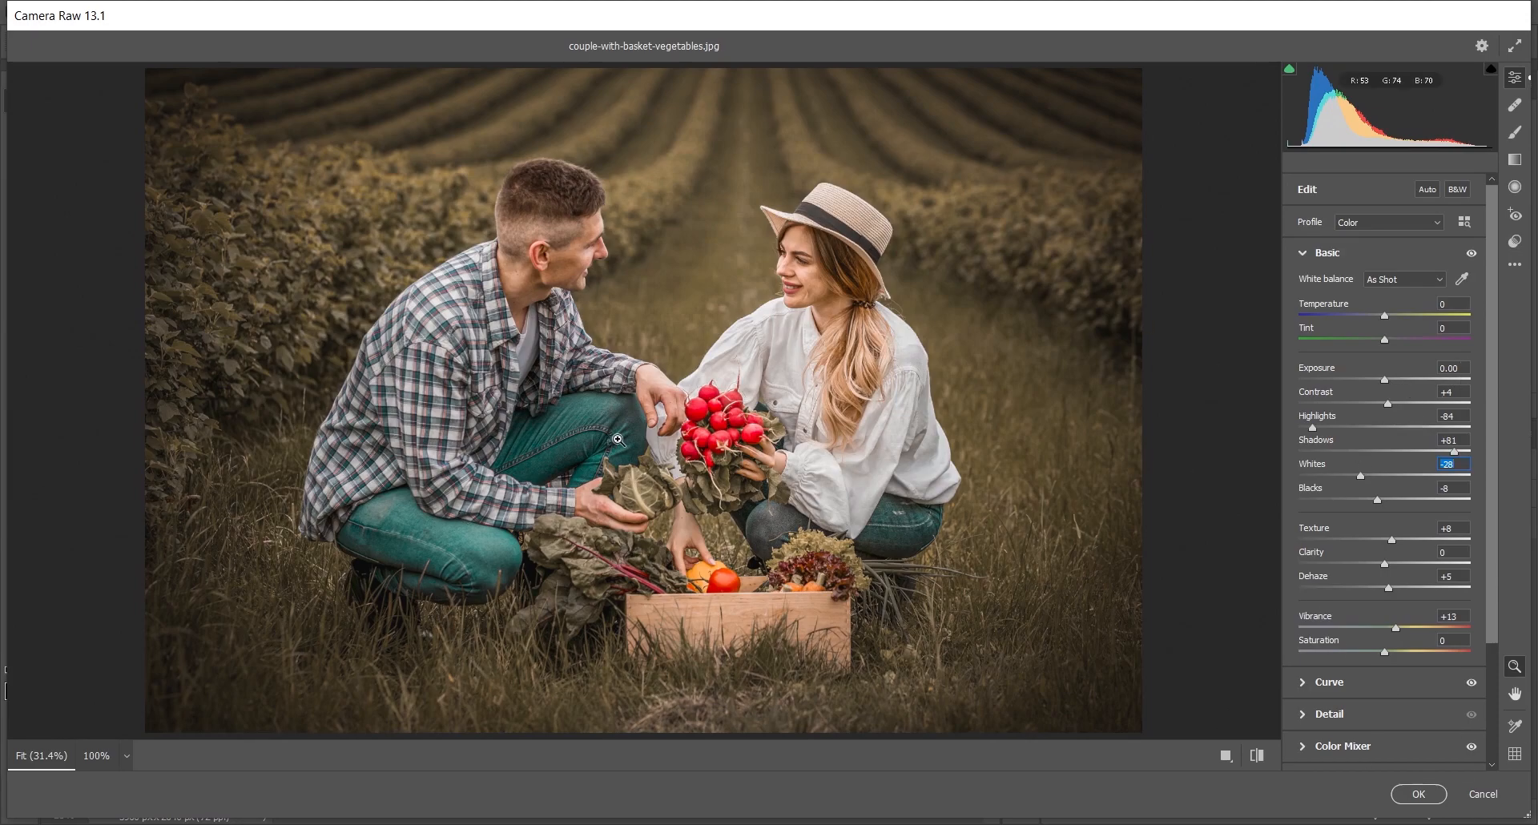
# Step: Compare the before and after versions side by side and apply the Camera Raw adjustments
pyautogui.press('q')
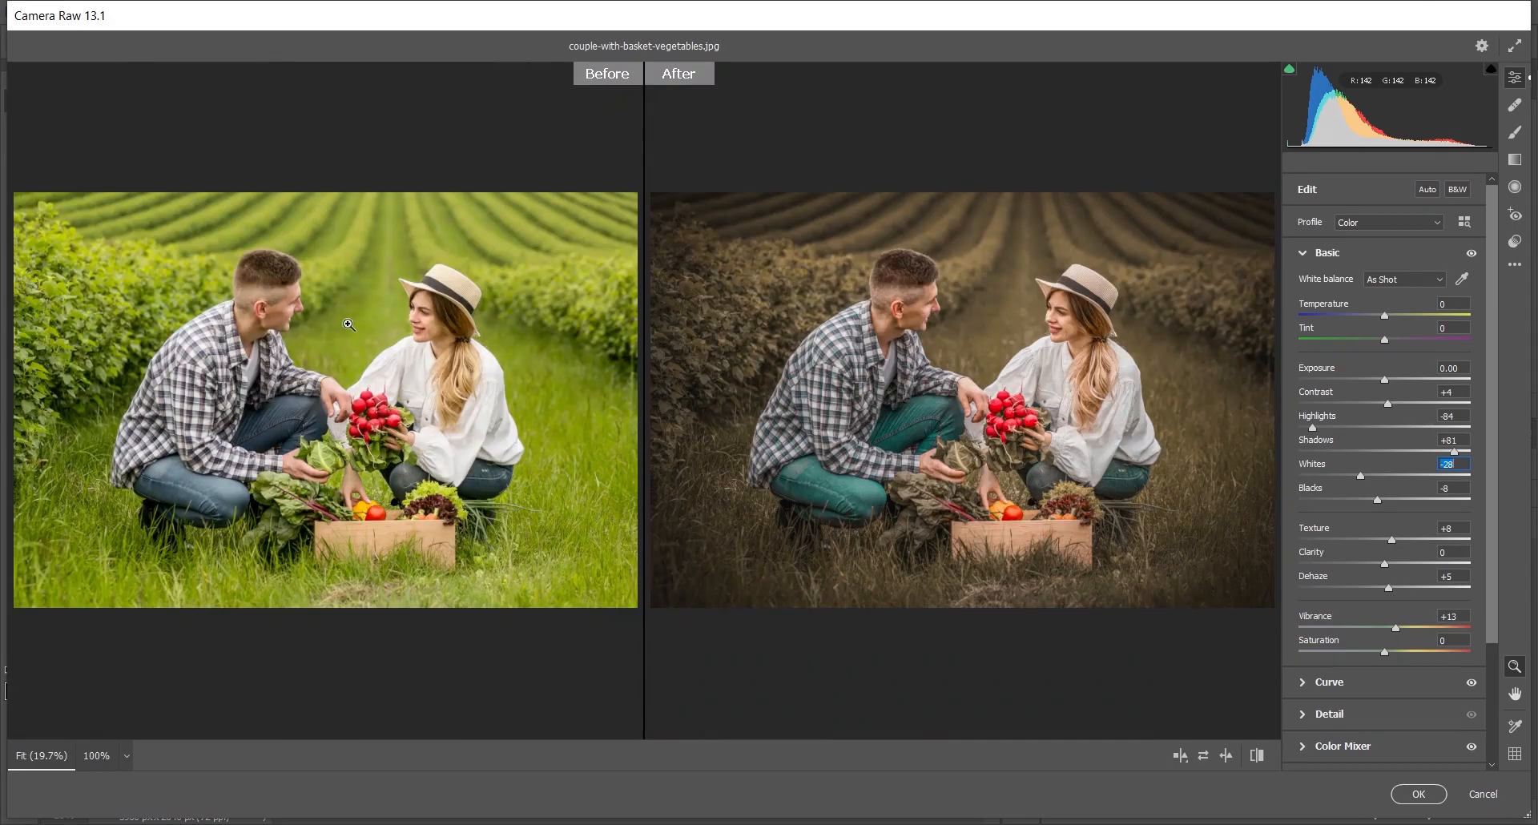
pyautogui.moveTo(955, 356); pyautogui.dragTo(949, 326)
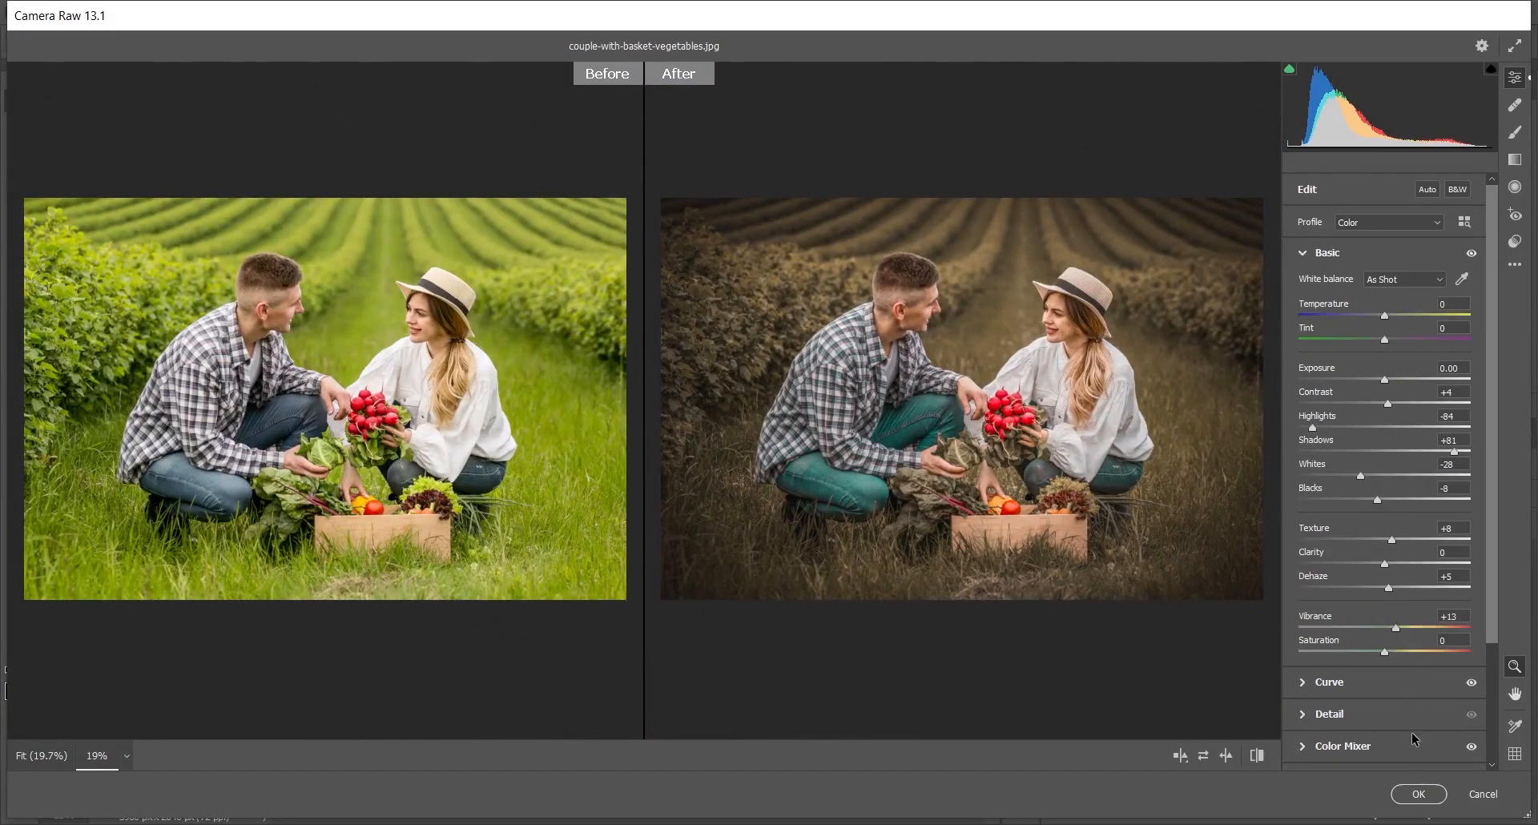
pyautogui.click(1401, 796)
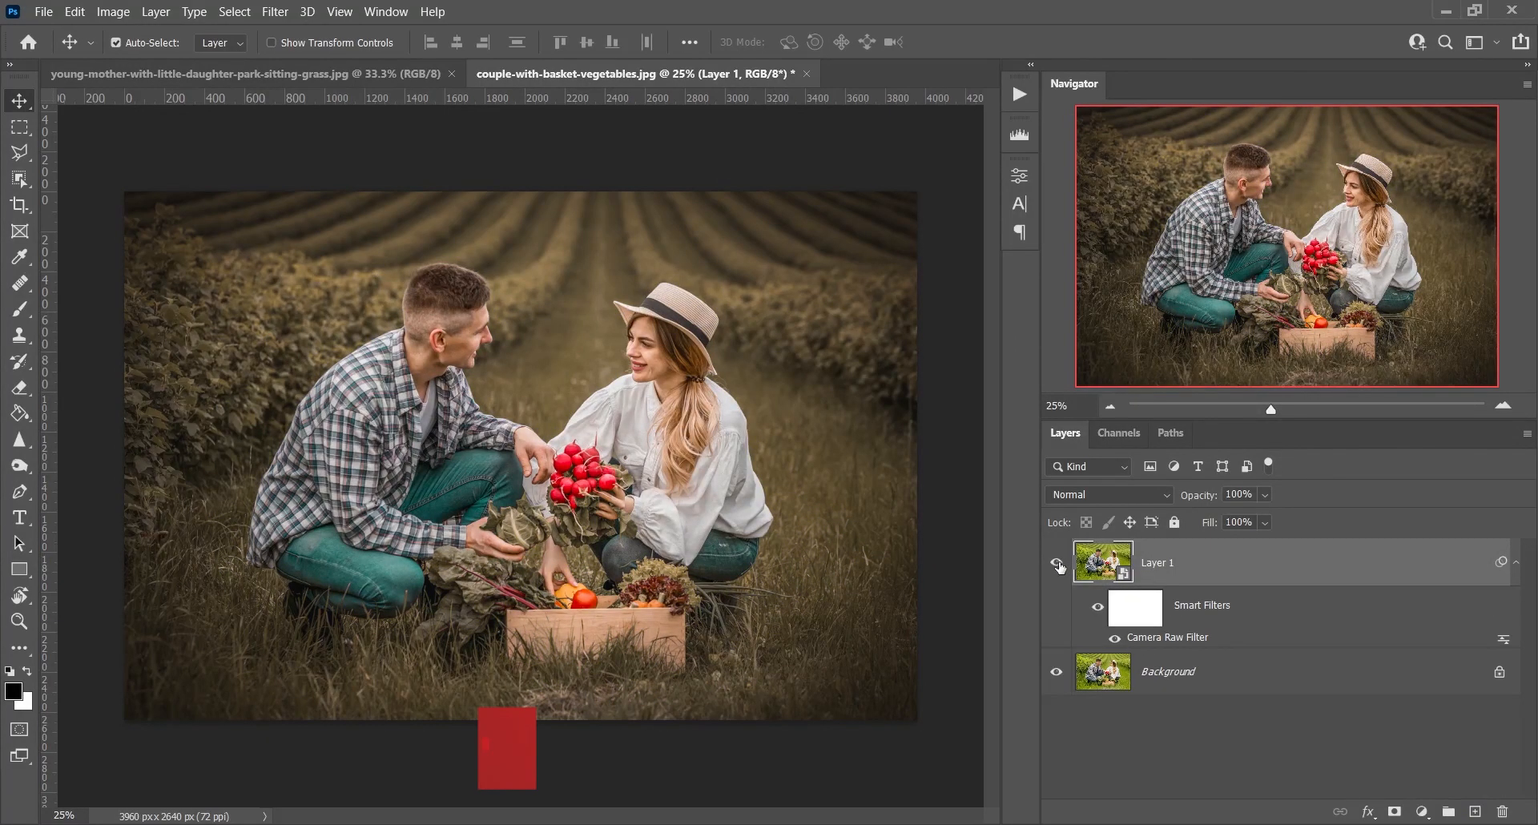
# Step: Toggle the visibility of Layer 1 to compare the graded couple photo with the original
pyautogui.click(1057, 563)
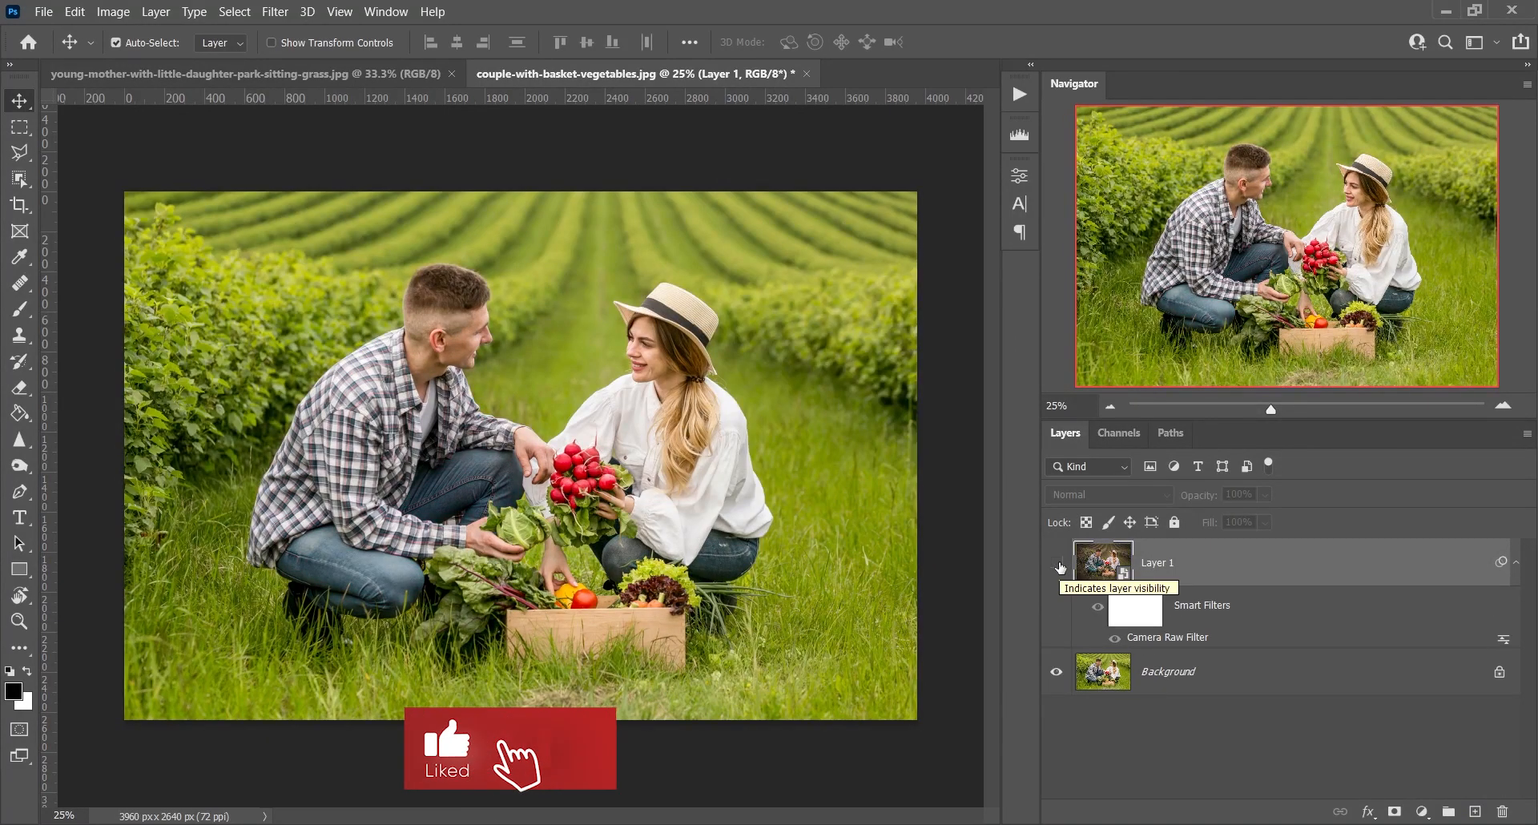
pyautogui.click(1059, 565)
pyautogui.click(1059, 565)
pyautogui.click(1059, 564)
# Step: In the young-mother-with-little-daughter-park-sitting-grass.jpg document, duplicate the Background layer and reapply the last Camera Raw Filter to the copy
pyautogui.click(267, 80)
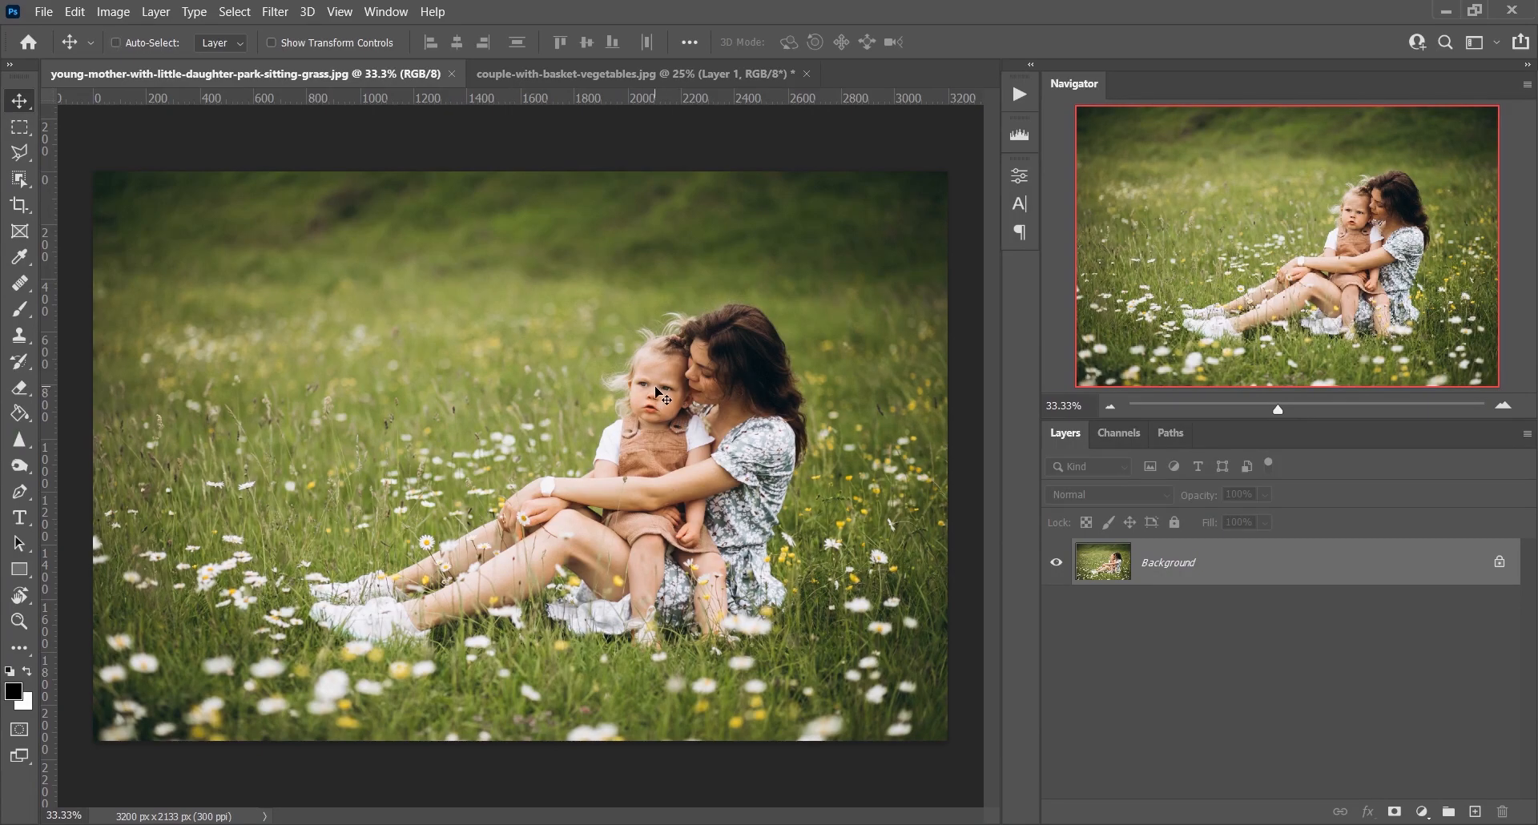
pyautogui.hotkey('ctrl', 'j')
pyautogui.click(274, 11)
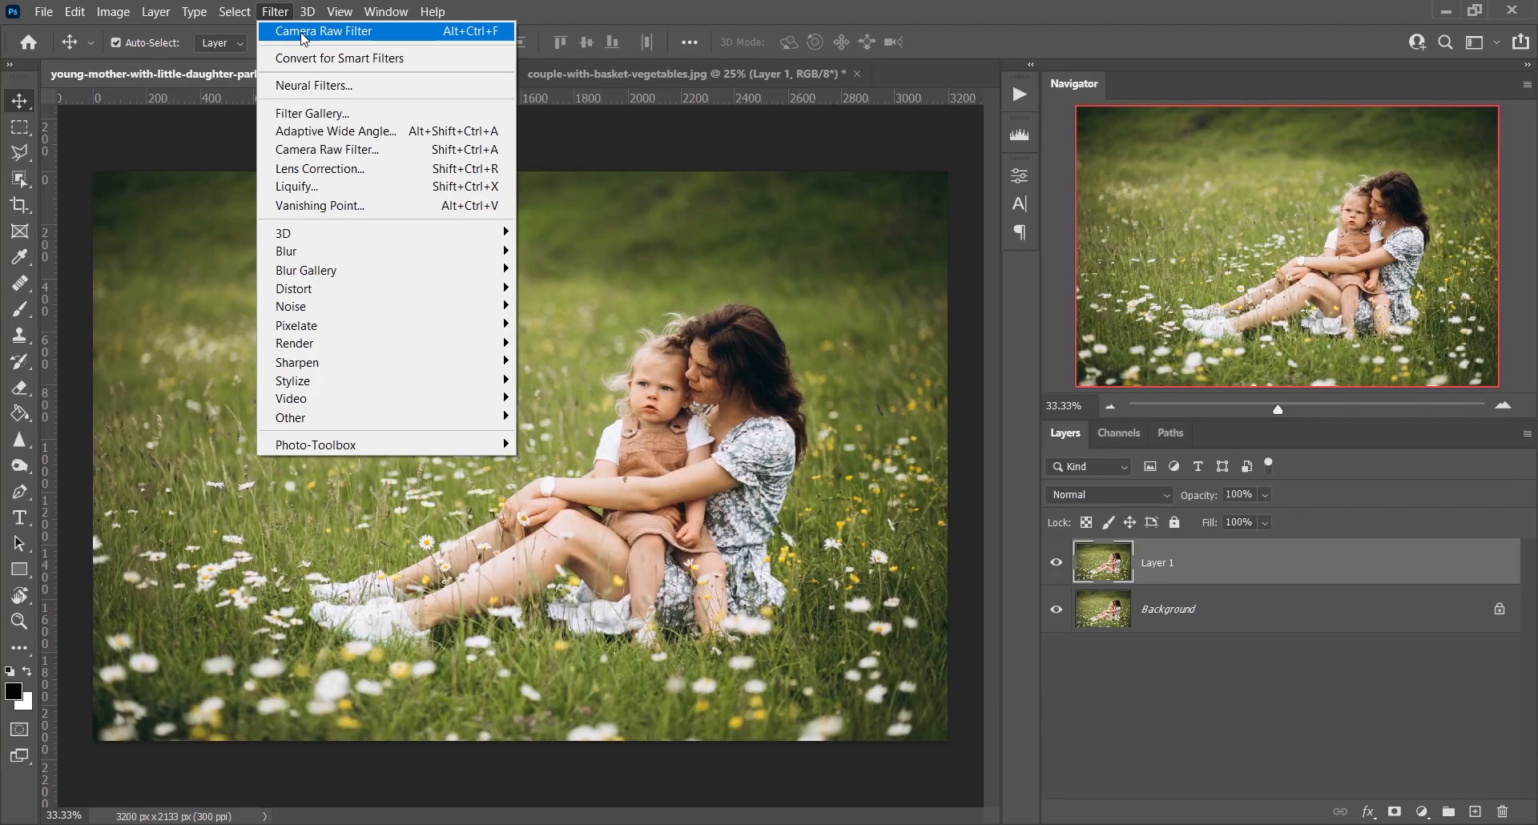
pyautogui.click(305, 32)
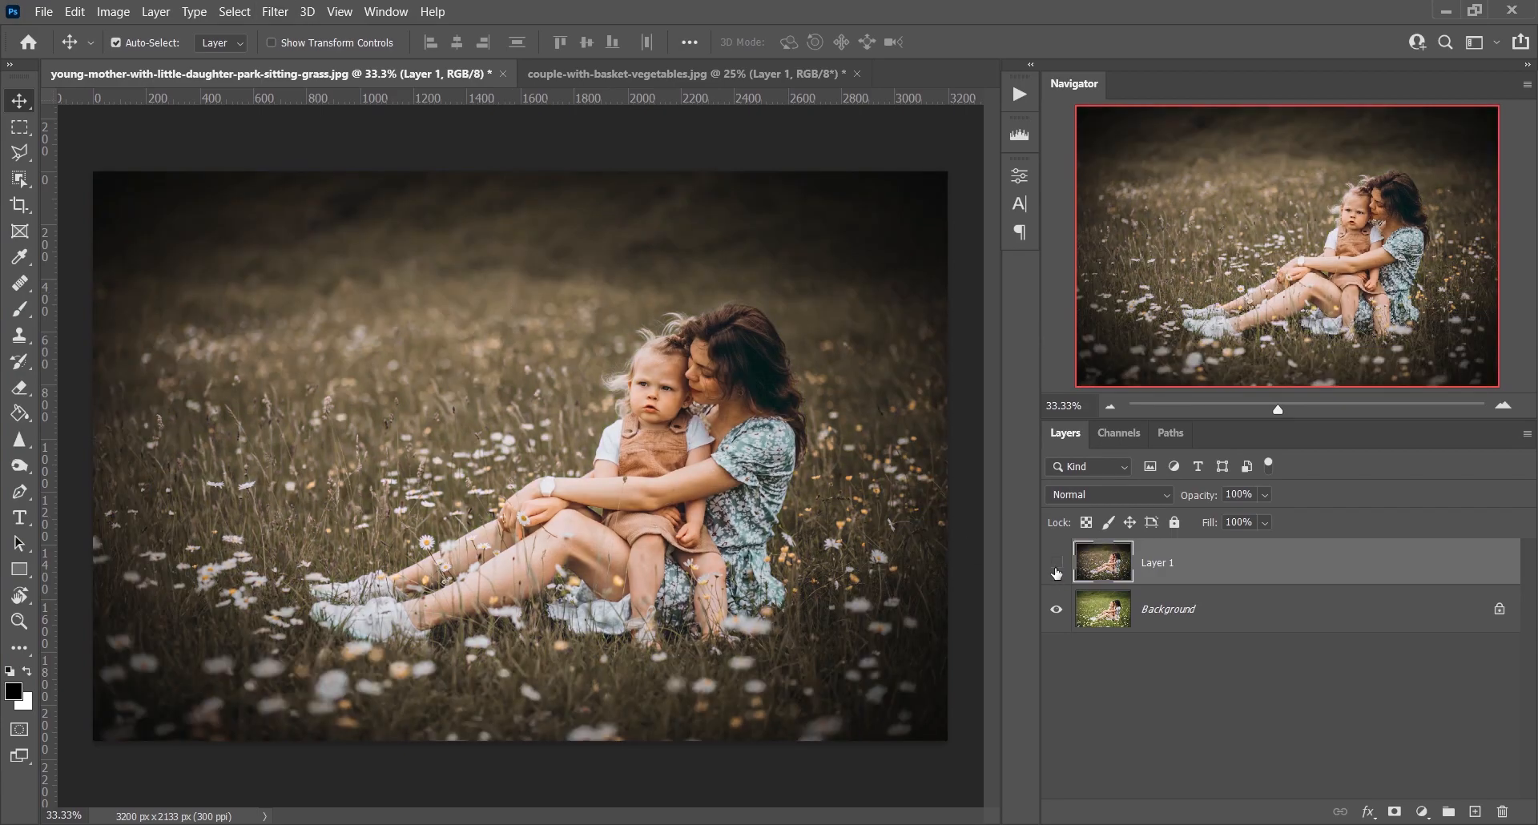
# Step: Toggle the visibility of Layer 1 to compare the graded mother and daughter photo with its original
pyautogui.click(1057, 570)
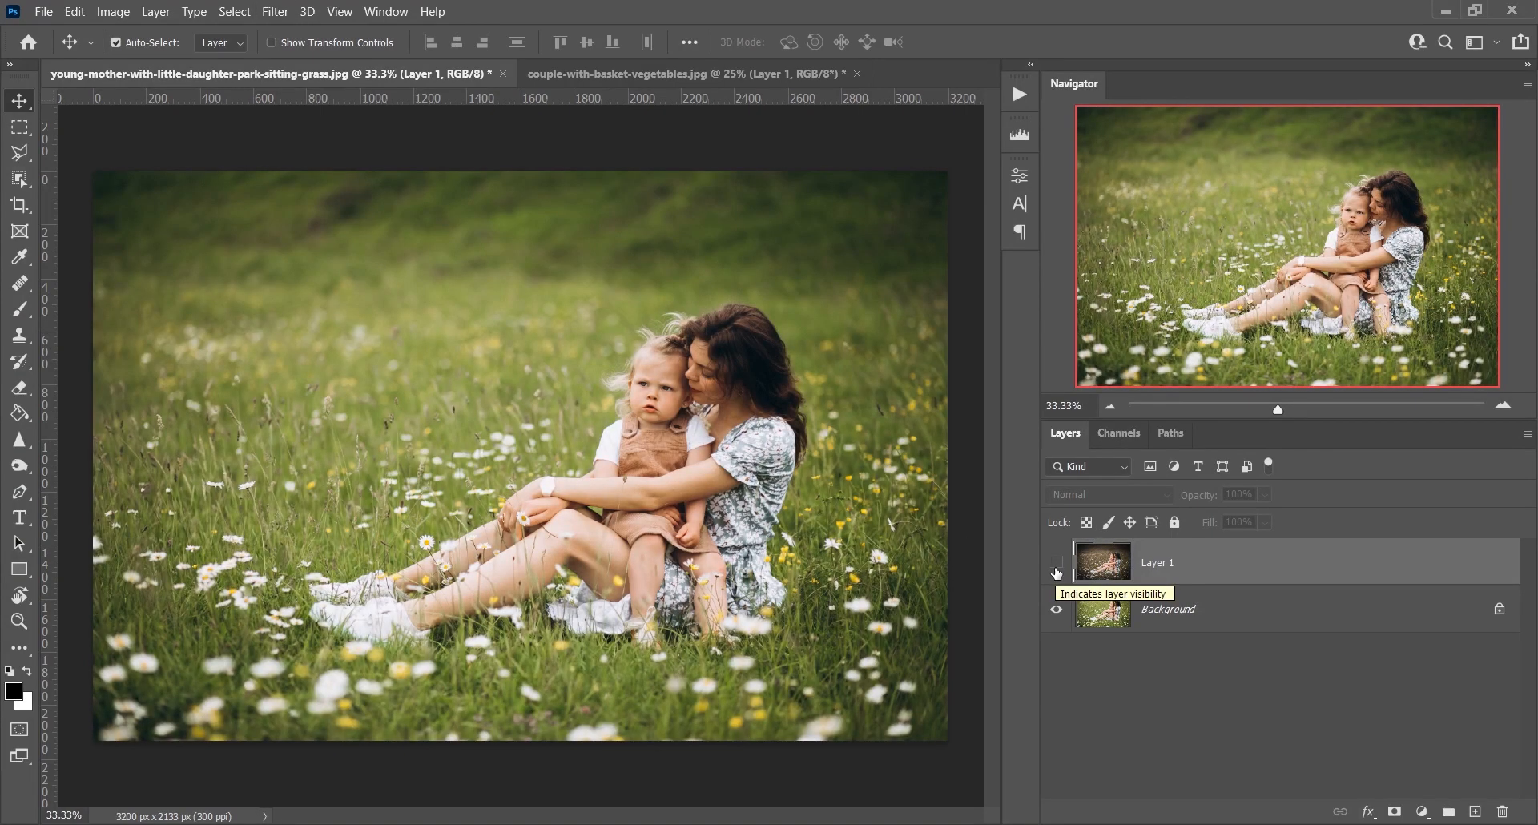
pyautogui.click(1057, 570)
pyautogui.click(1057, 571)
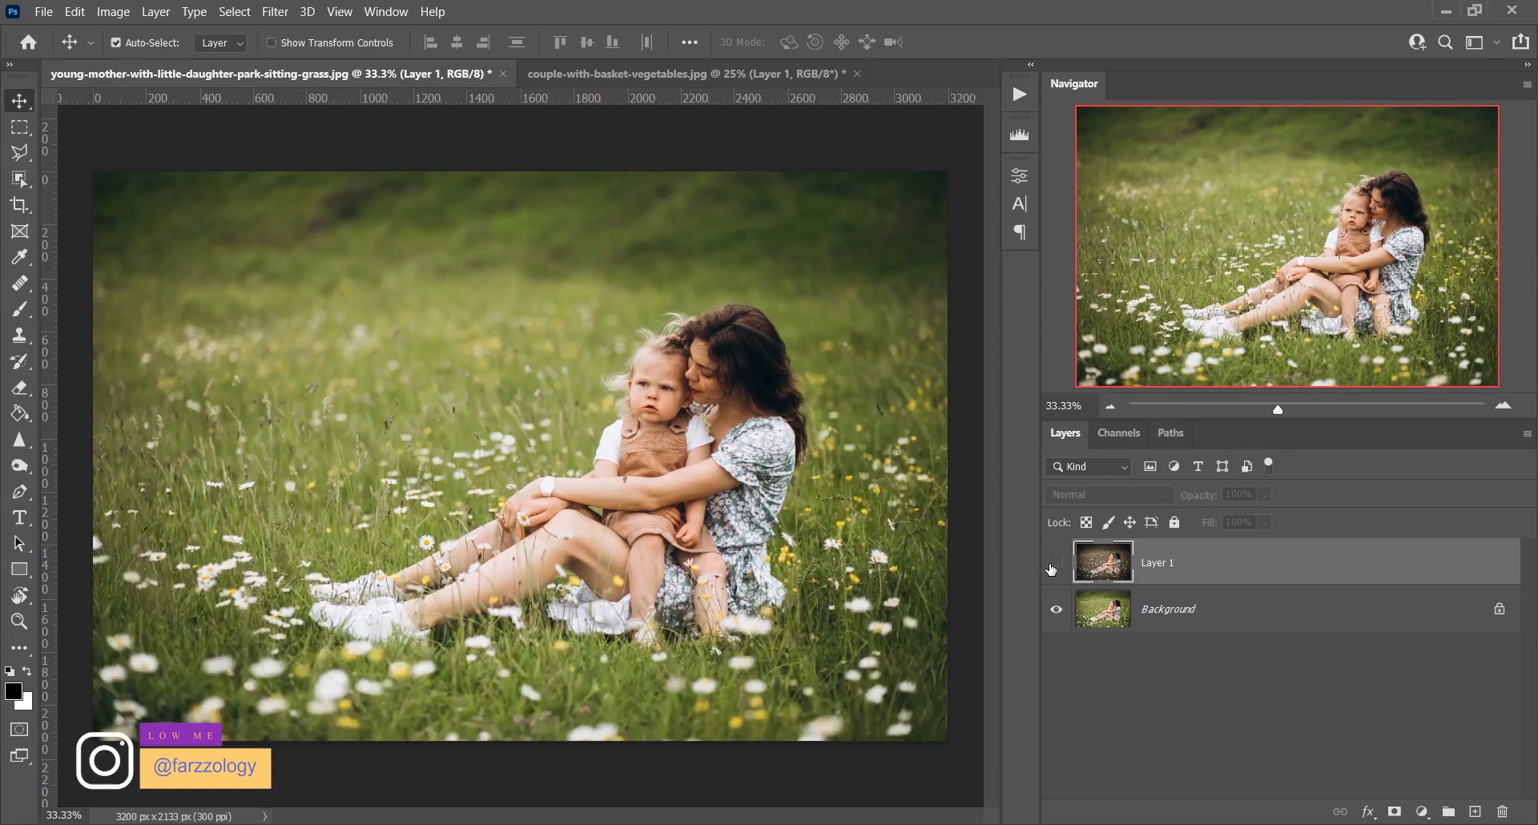
pyautogui.click(1054, 570)
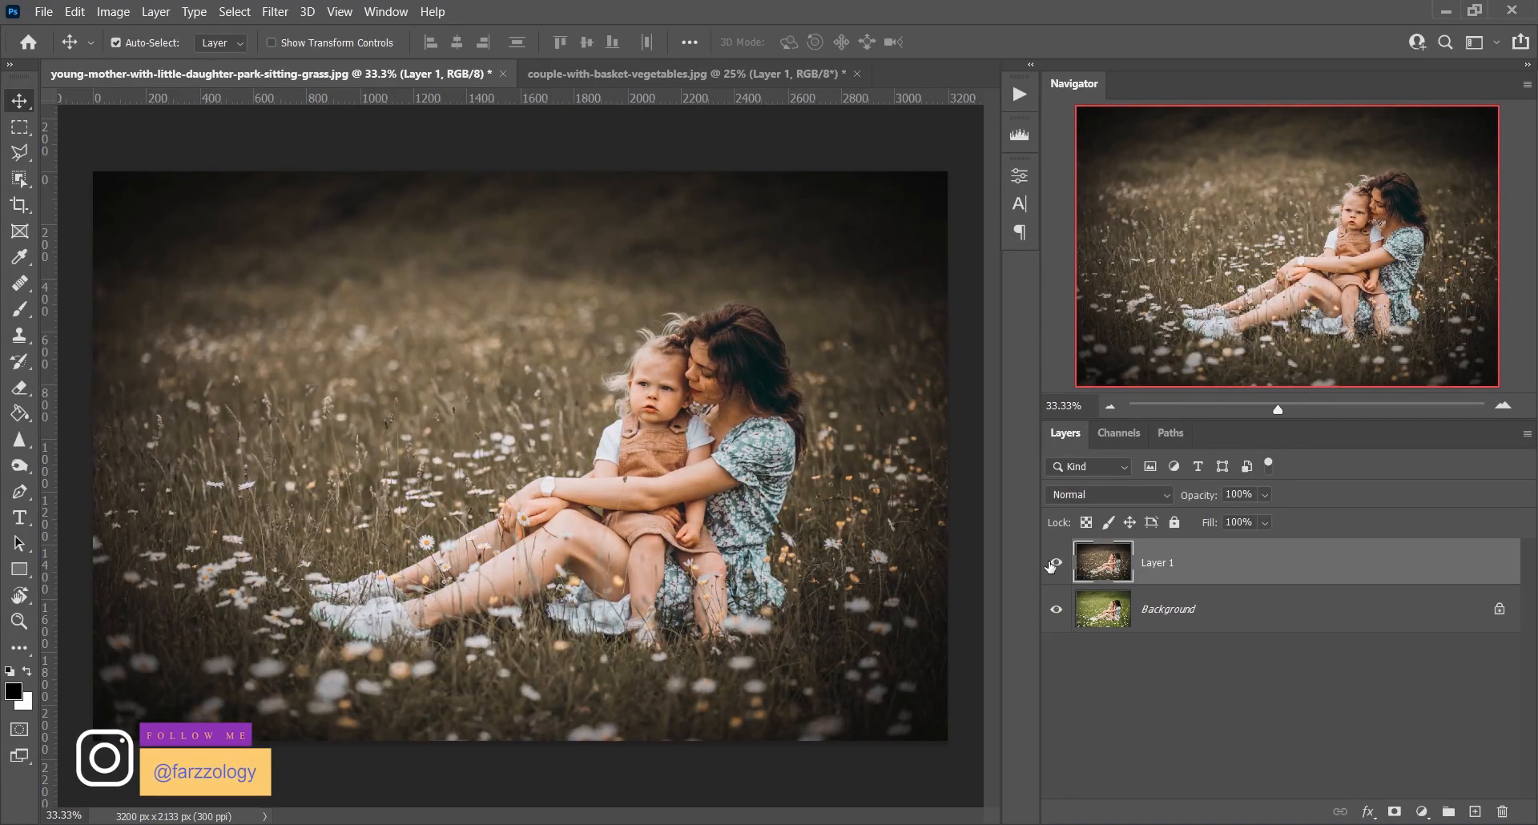